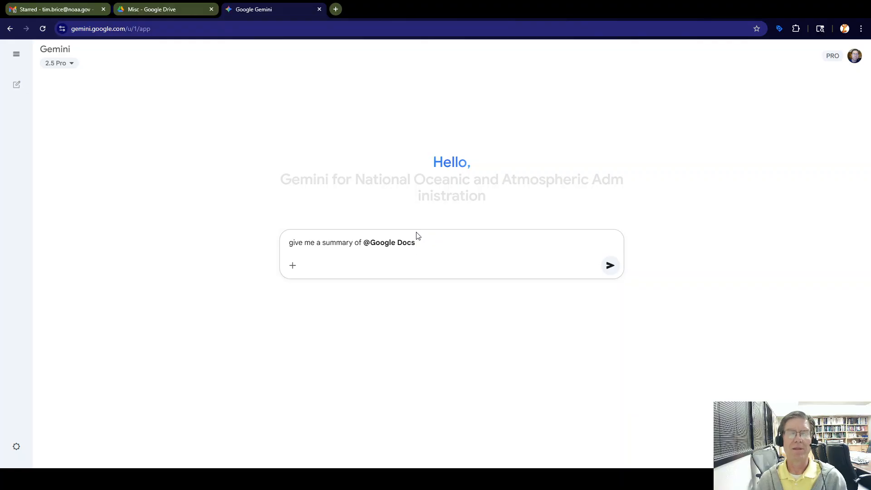
{"action": "type", "text": "Flash"}
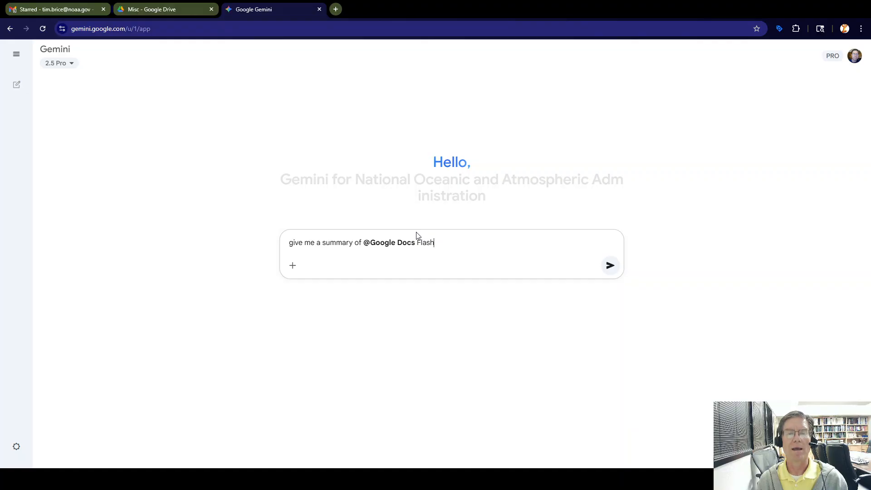
{"action": "key", "text": "BackSpace"}
{"action": "key", "text": "BackSpace"}
{"action": "key", "text": "BackSpace"}
{"action": "key", "text": "BackSpace"}
{"action": "key", "text": "BackSpace"}
{"action": "key", "text": "BackSpace"}
{"action": "key", "text": "BackSpace"}
{"action": "key", "text": "BackSpace"}
{"action": "key", "text": "BackSpace"}
{"action": "key", "text": "BackSpace"}
{"action": "key", "text": "BackSpace"}
{"action": "key", "text": "BackSpace"}
{"action": "key", "text": "BackSpace"}
{"action": "key", "text": "BackSpace"}
{"action": "key", "text": "BackSpace"}
{"action": "key", "text": "BackSpace"}
{"action": "key", "text": "BackSpace"}
{"action": "key", "text": "BackSpace"}
{"action": "key", "text": "BackSpace"}
{"action": "key", "text": "BackSpace"}
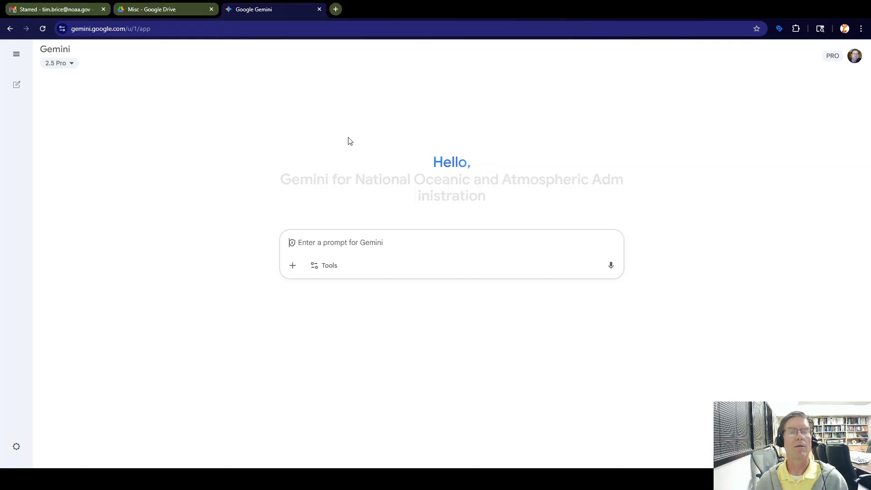
Switch to Google Drive, create a blank Google Docs document from the Misc folder and hide its document tabs list
{"action": "left_click", "coordinate": [158, 10]}
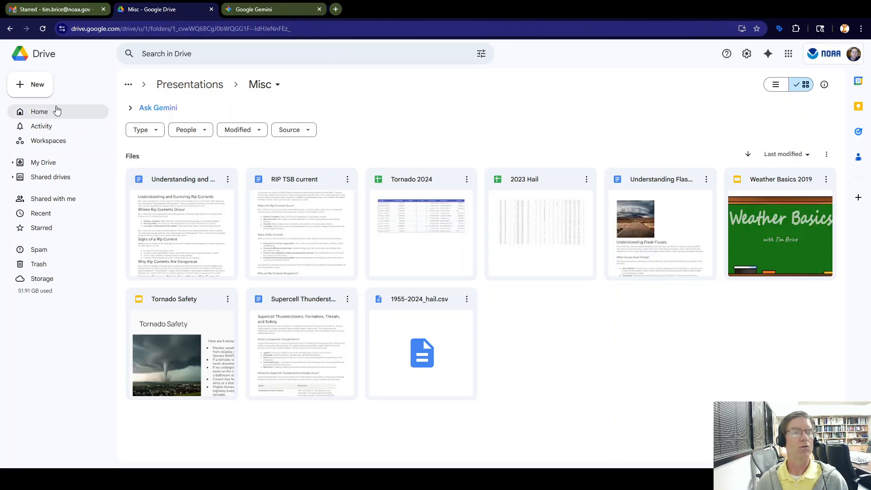
{"action": "left_click", "coordinate": [33, 87]}
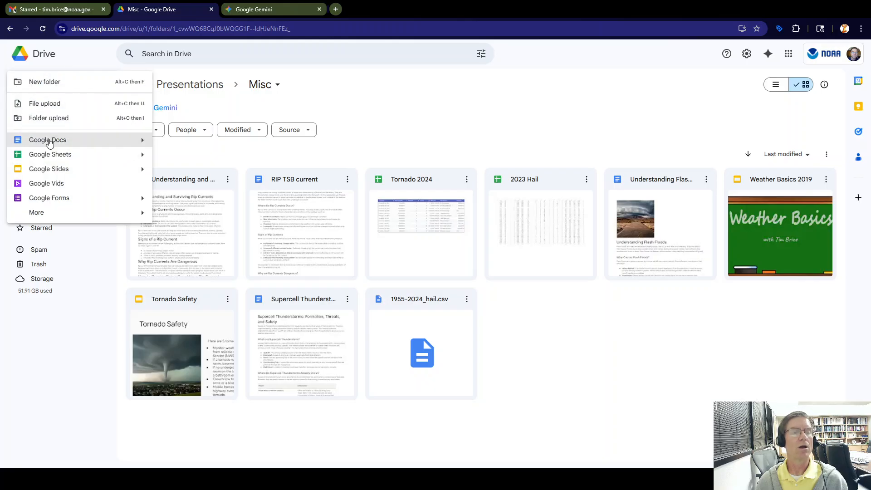
{"action": "left_click", "coordinate": [50, 141]}
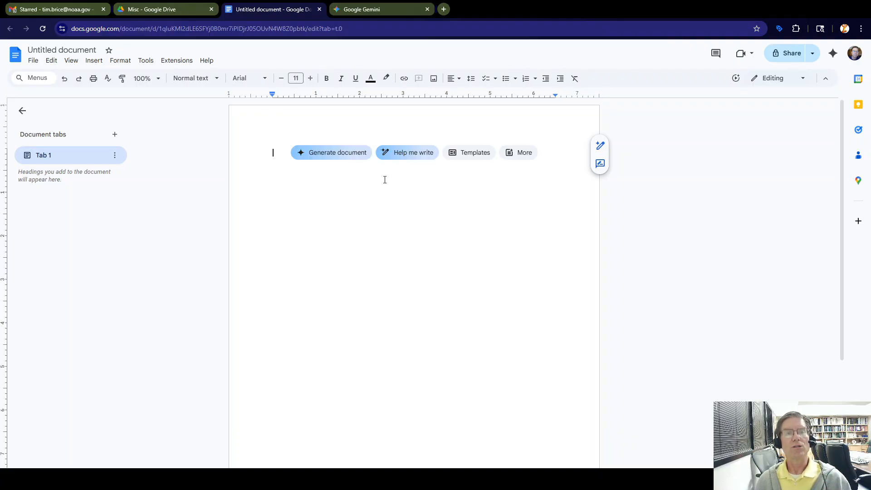
{"action": "left_click", "coordinate": [22, 111]}
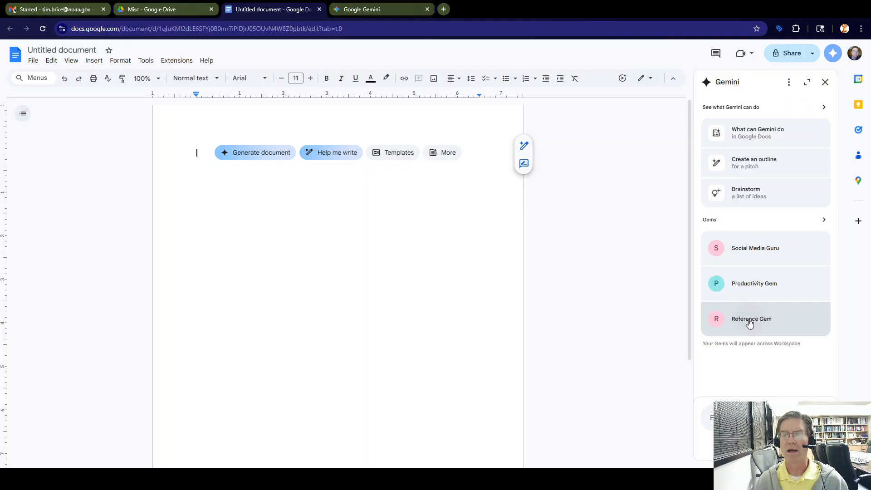
{"action": "left_click", "coordinate": [750, 322]}
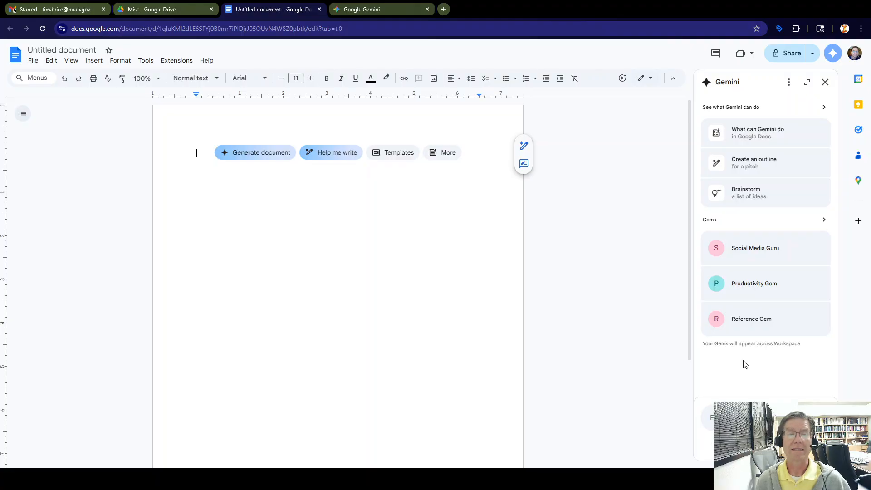
Generate a document from a prompt covering what a RIP current is, where they occur, signs, why they endanger swimmers and how to survive one
{"action": "left_click", "coordinate": [265, 156]}
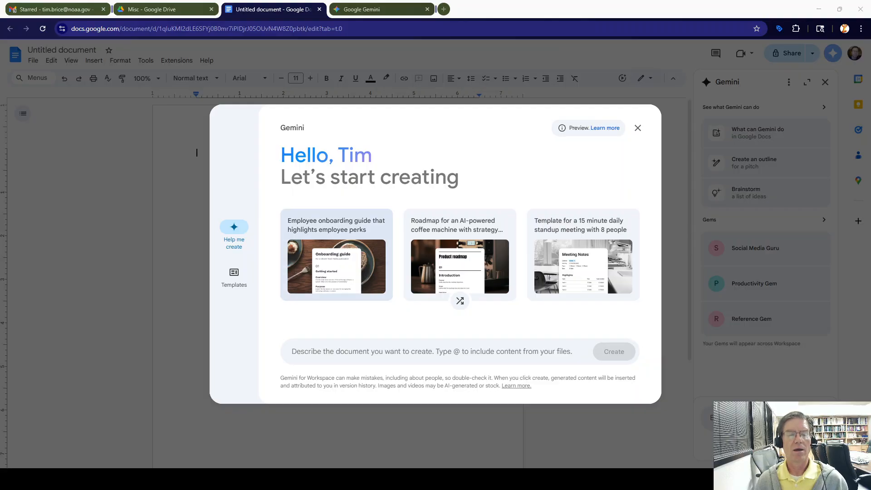
{"action": "left_click", "coordinate": [336, 350]}
{"action": "type", "text": "Create a document that talks about what a RIP current is, where they occur, signs that RIP currents are occurring, why they are dangerous to swimmers and how you survive being caught in a RIP current."}
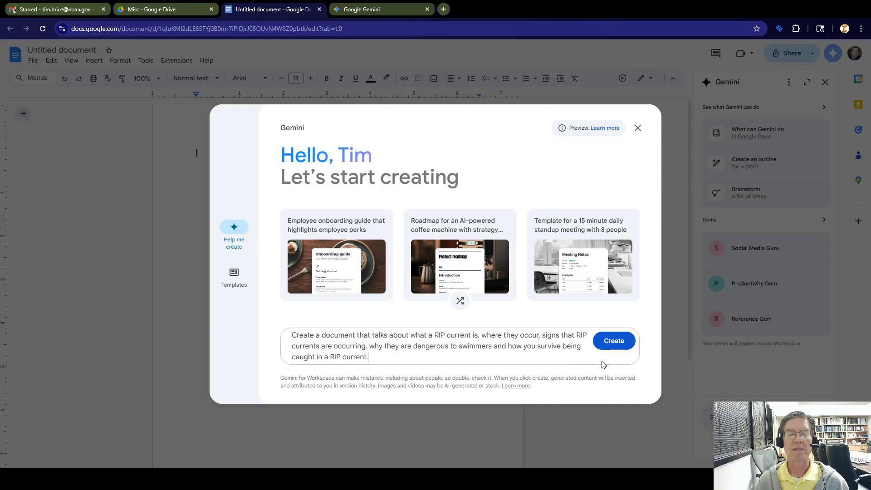
{"action": "left_click", "coordinate": [622, 345]}
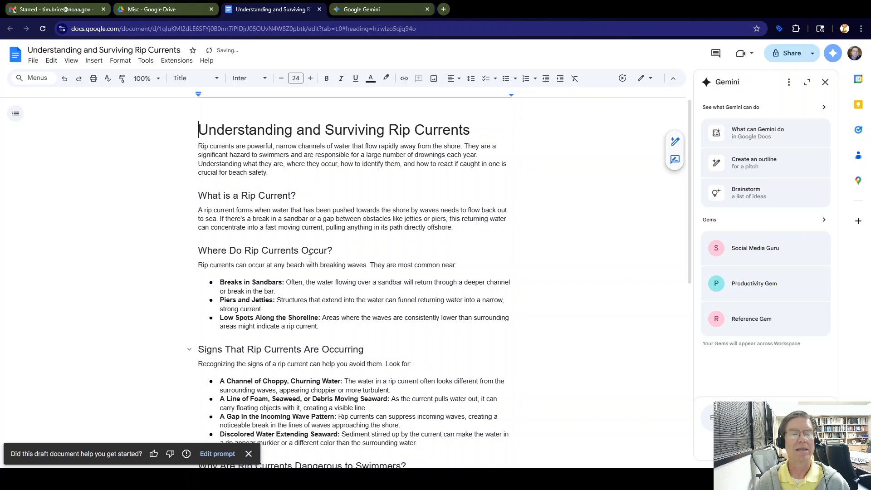
Rephrase the paragraph under "What is a Rip Current?" with the Refine tool and insert the rephrased version
{"action": "scroll", "coordinate": [592, 216], "scroll_direction": "down", "scroll_amount": 5}
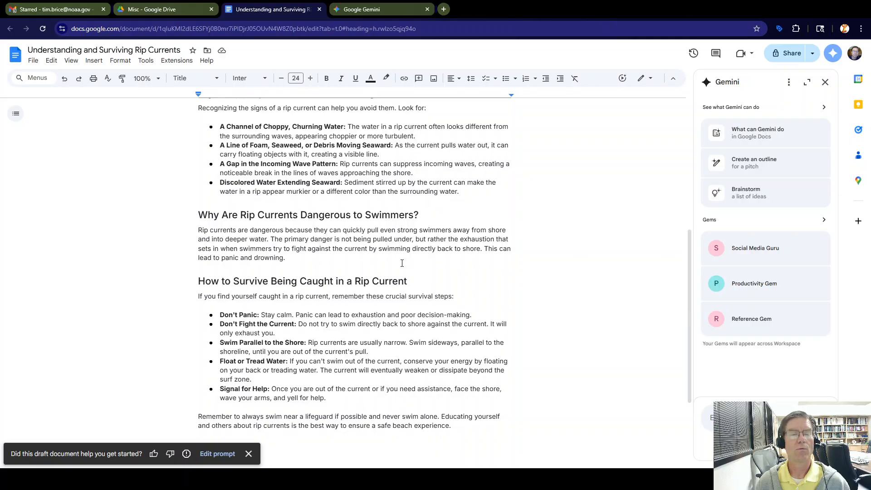
{"action": "scroll", "coordinate": [392, 276], "scroll_direction": "down", "scroll_amount": 3}
{"action": "scroll", "coordinate": [392, 276], "scroll_direction": "up", "scroll_amount": 6}
{"action": "scroll", "coordinate": [391, 276], "scroll_direction": "up", "scroll_amount": 3}
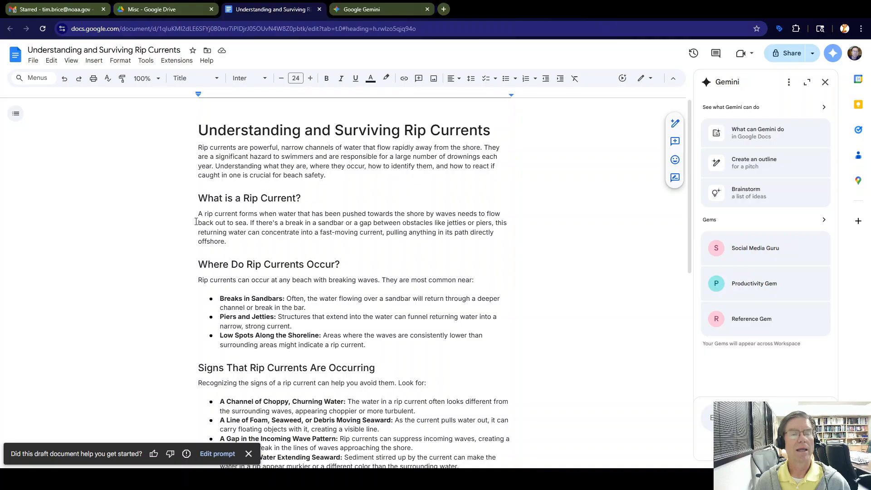
{"action": "left_click_drag", "start_coordinate": [198, 214], "coordinate": [260, 241]}
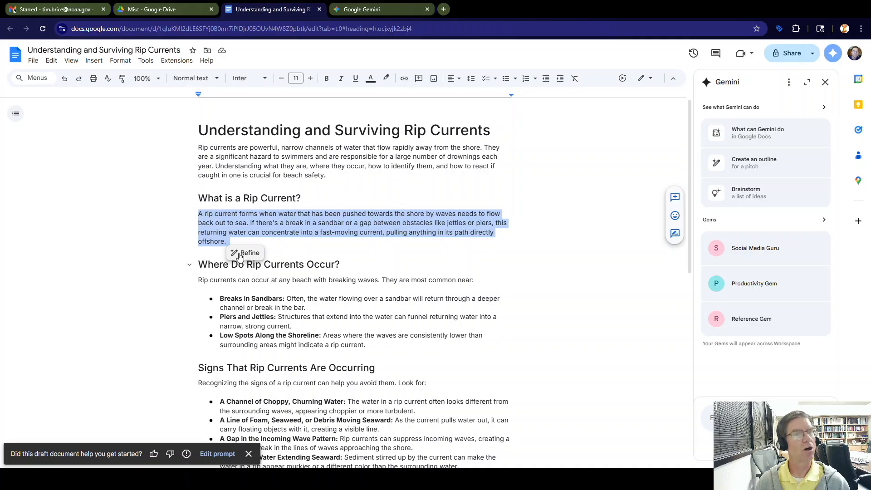
{"action": "left_click", "coordinate": [241, 255]}
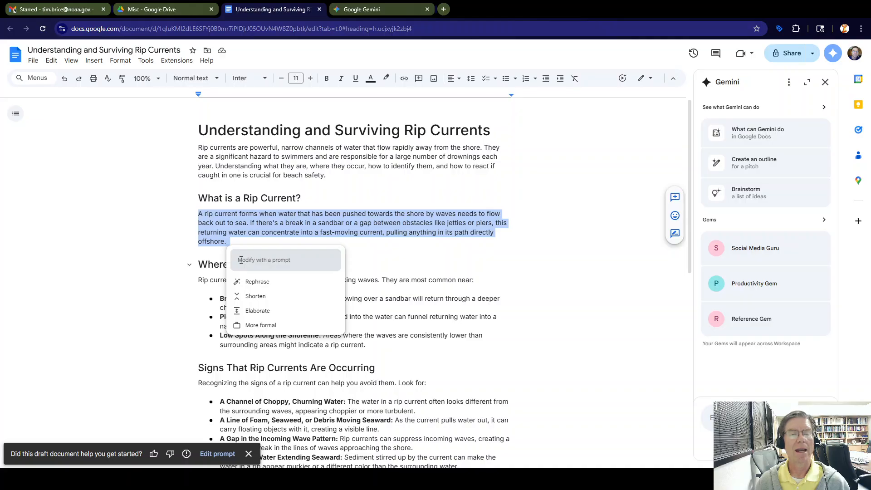
{"action": "left_click", "coordinate": [241, 260]}
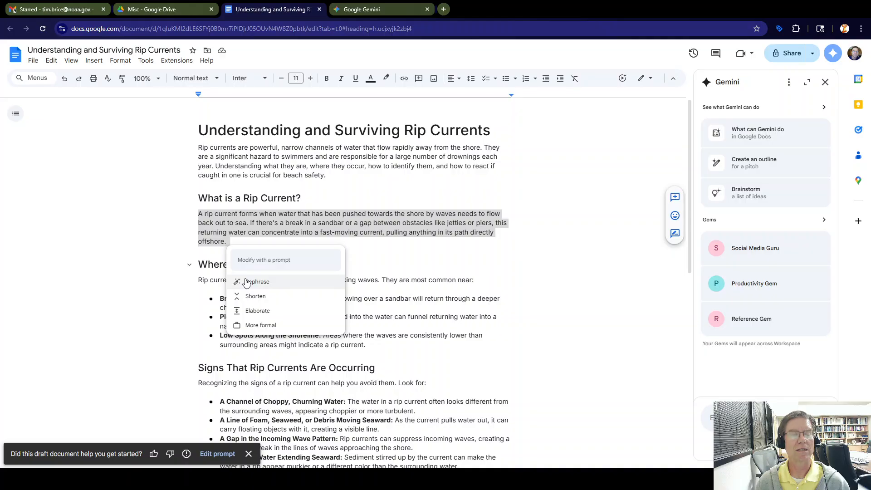
{"action": "left_click", "coordinate": [246, 282]}
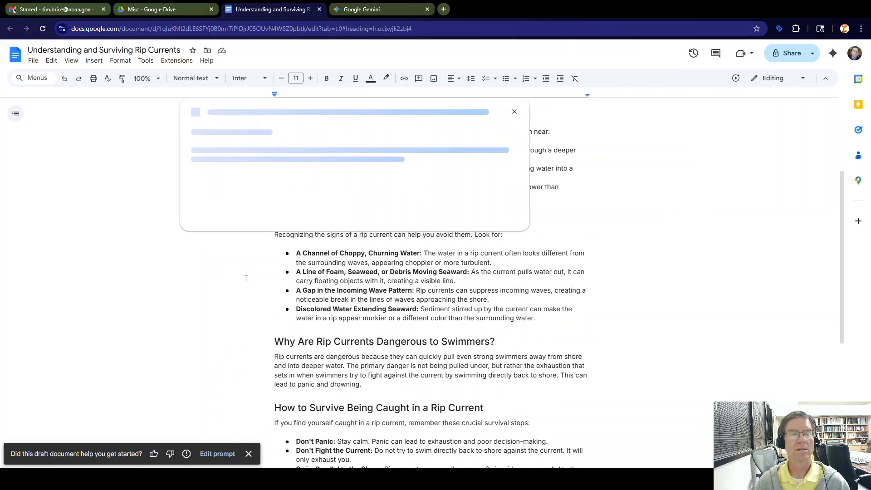
{"action": "scroll", "coordinate": [362, 154], "scroll_direction": "up", "scroll_amount": 2}
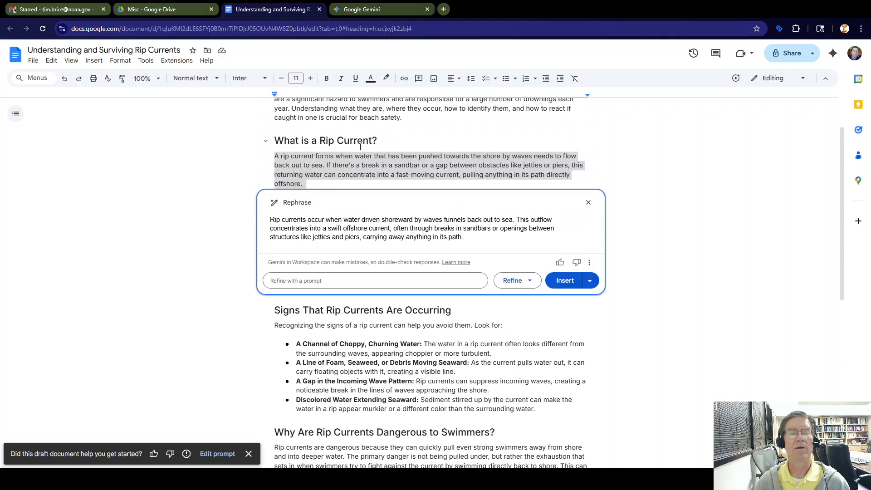
{"action": "left_click", "coordinate": [566, 281]}
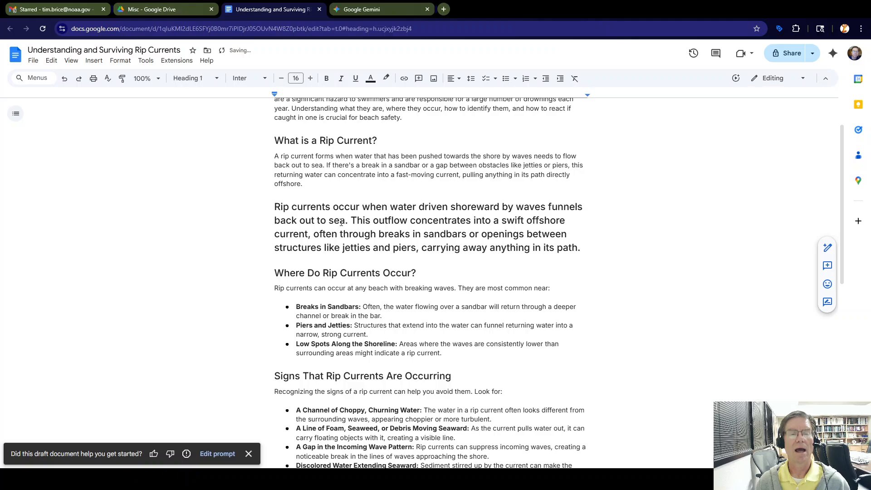
Delete the original paragraph under "What is a Rip Current?" together with the empty line it leaves
{"action": "left_click_drag", "start_coordinate": [303, 184], "coordinate": [268, 158]}
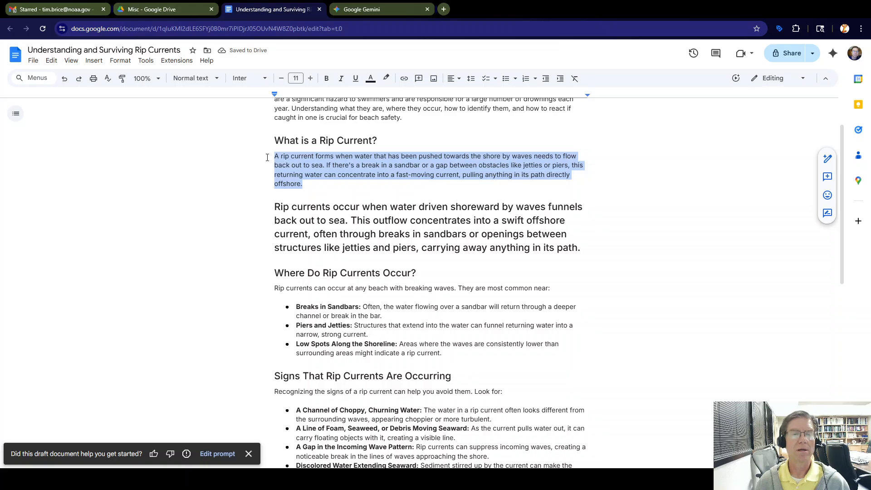
{"action": "key", "text": "BackSpace"}
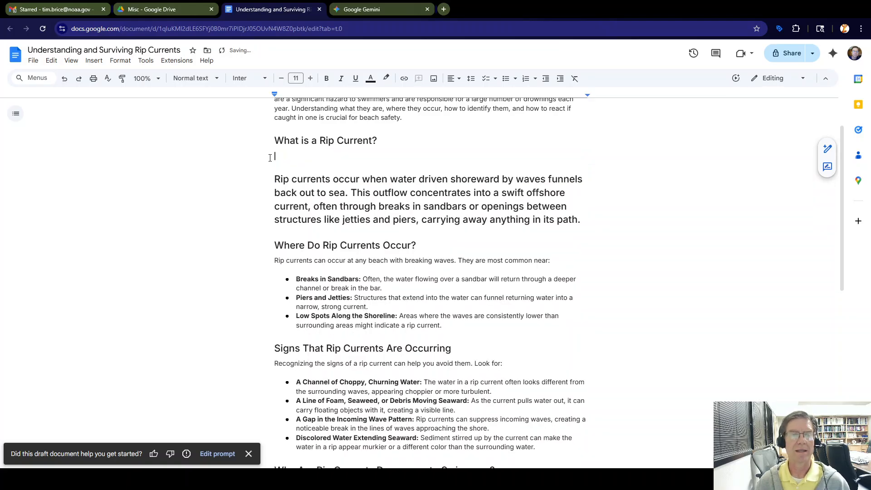
{"action": "key", "text": "Delete"}
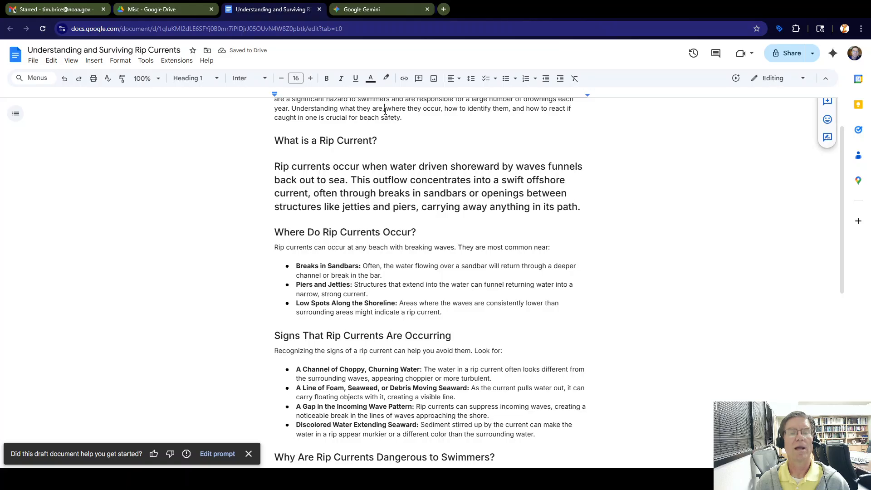
Reduce the font size of the rephrased paragraph under "What is a Rip Current?" to 11
{"action": "left_click", "coordinate": [384, 118]}
{"action": "left_click_drag", "start_coordinate": [278, 161], "coordinate": [597, 214]}
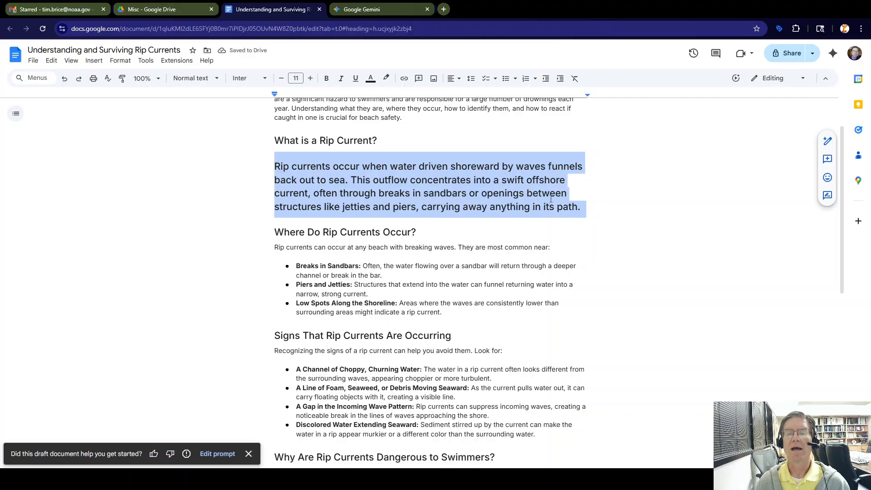
{"action": "left_click", "coordinate": [281, 80]}
{"action": "left_click", "coordinate": [281, 80]}
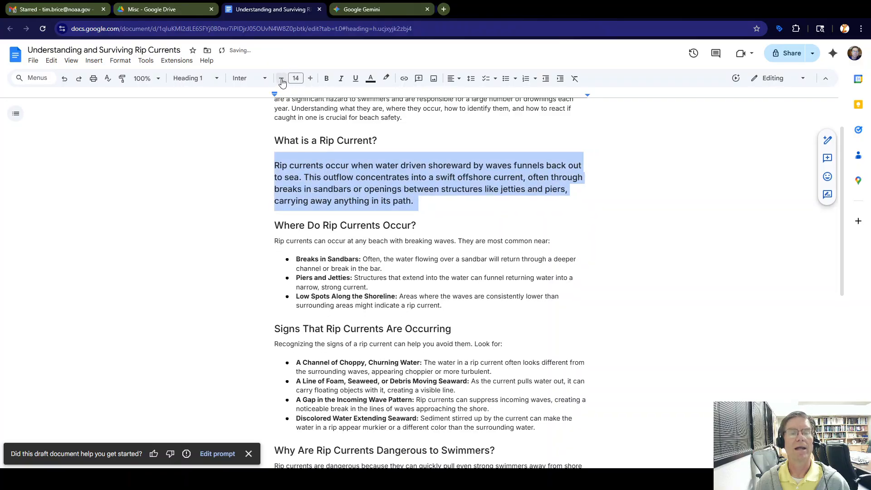
{"action": "left_click", "coordinate": [281, 80]}
{"action": "left_click", "coordinate": [281, 79]}
{"action": "left_click", "coordinate": [282, 80]}
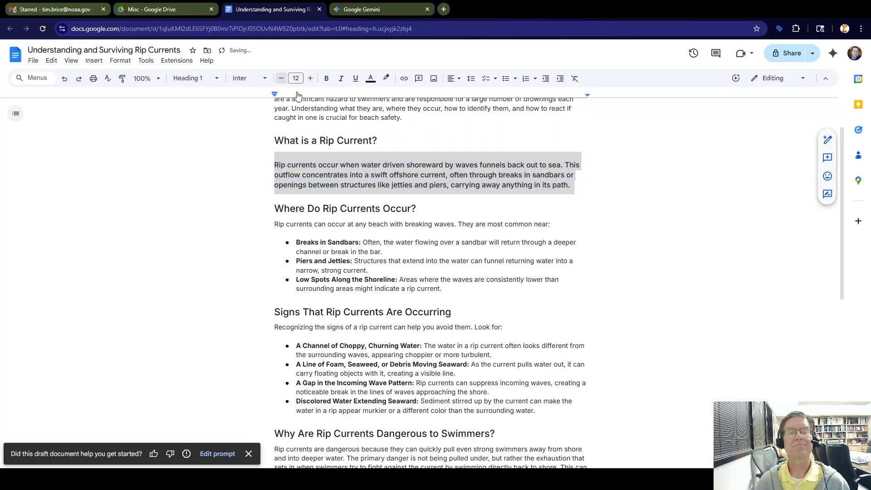
{"action": "left_click", "coordinate": [349, 165]}
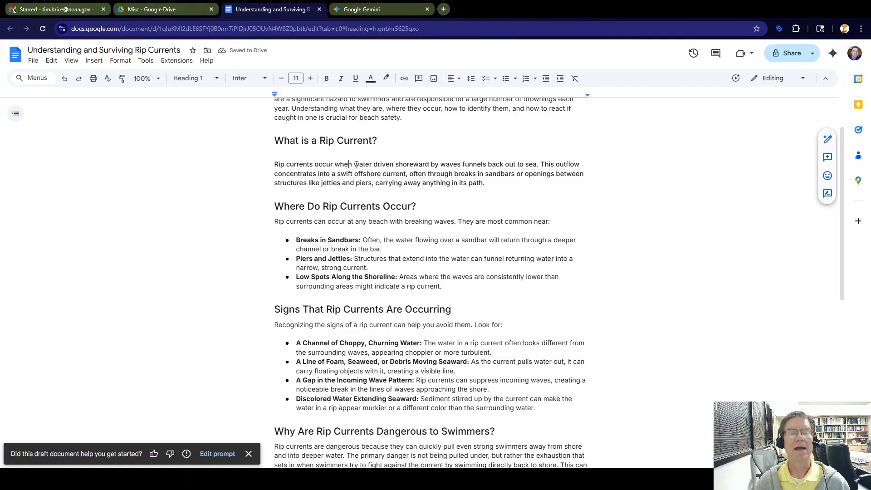
Refine the rephrased rip current paragraph with the Elaborate option and read through the longer suggestion
{"action": "left_click_drag", "start_coordinate": [484, 183], "coordinate": [270, 165]}
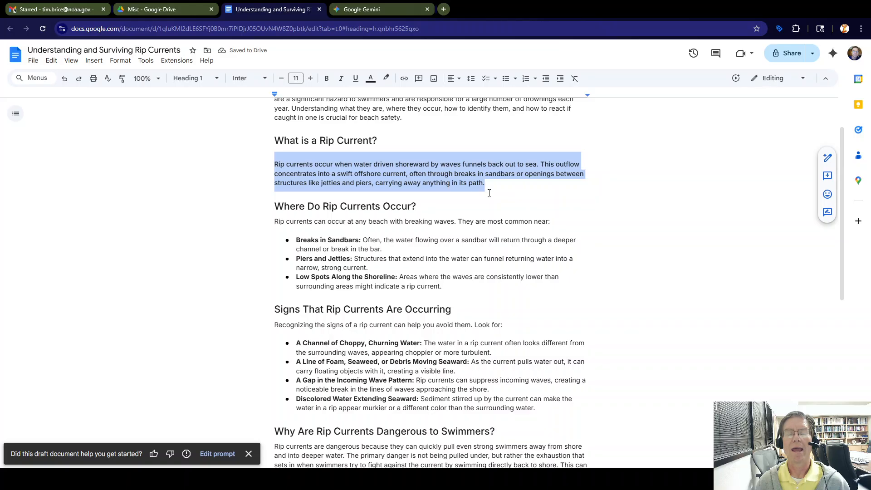
{"action": "left_click", "coordinate": [508, 196]}
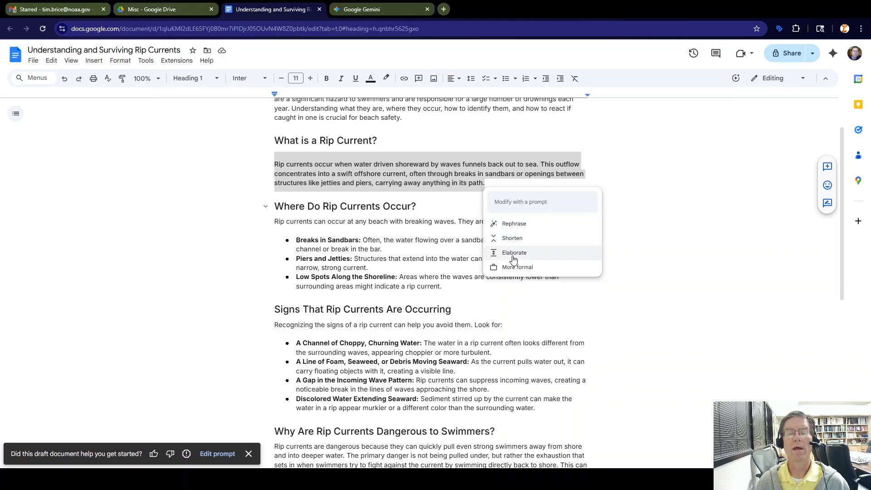
{"action": "left_click", "coordinate": [513, 252]}
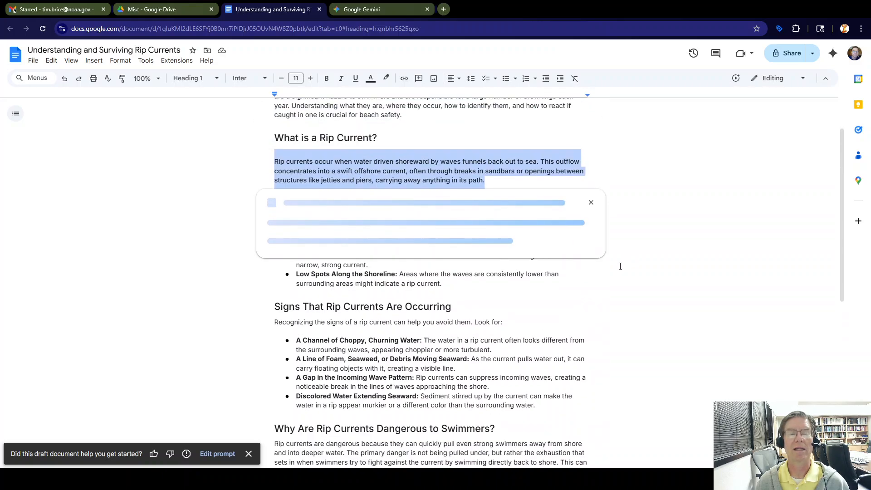
{"action": "scroll", "coordinate": [532, 265], "scroll_direction": "down", "scroll_amount": 5}
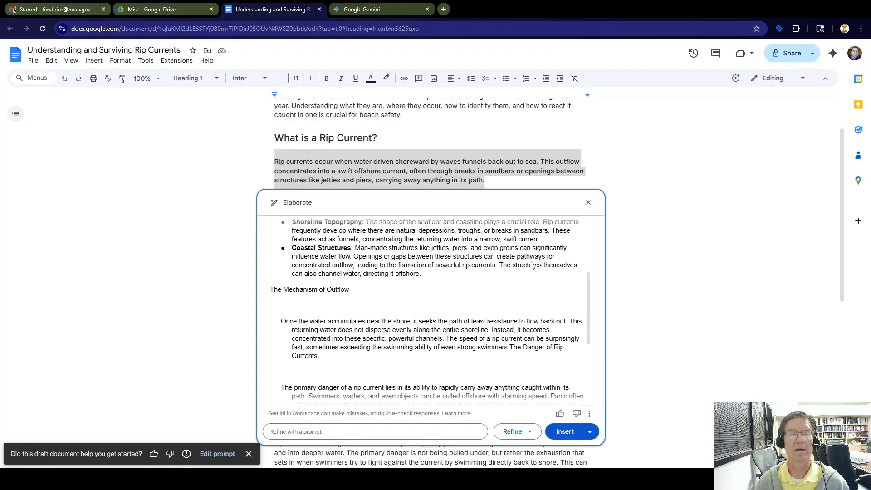
{"action": "scroll", "coordinate": [532, 265], "scroll_direction": "down", "scroll_amount": 2}
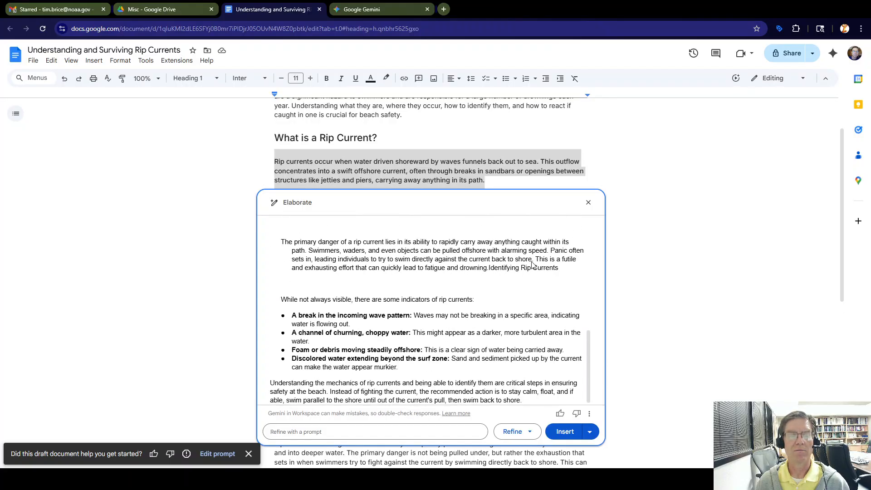
{"action": "scroll", "coordinate": [532, 265], "scroll_direction": "down", "scroll_amount": 2}
{"action": "scroll", "coordinate": [532, 260], "scroll_direction": "up", "scroll_amount": 5}
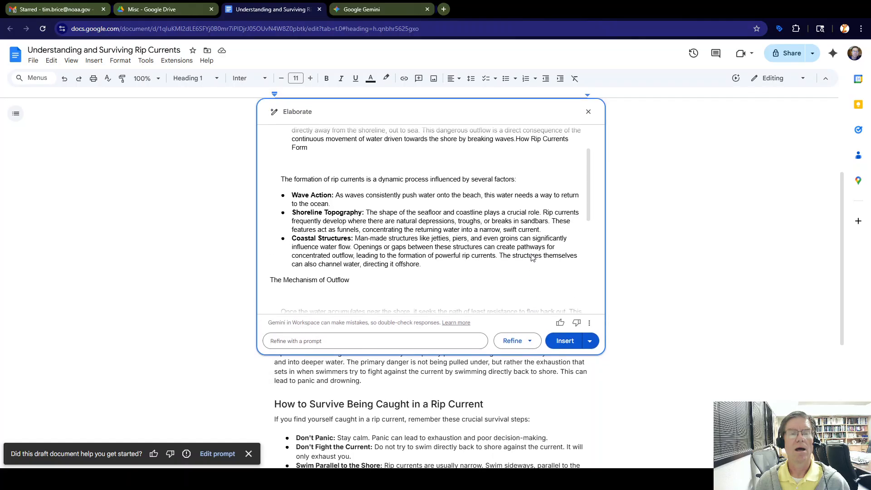
{"action": "scroll", "coordinate": [533, 258], "scroll_direction": "up", "scroll_amount": 1}
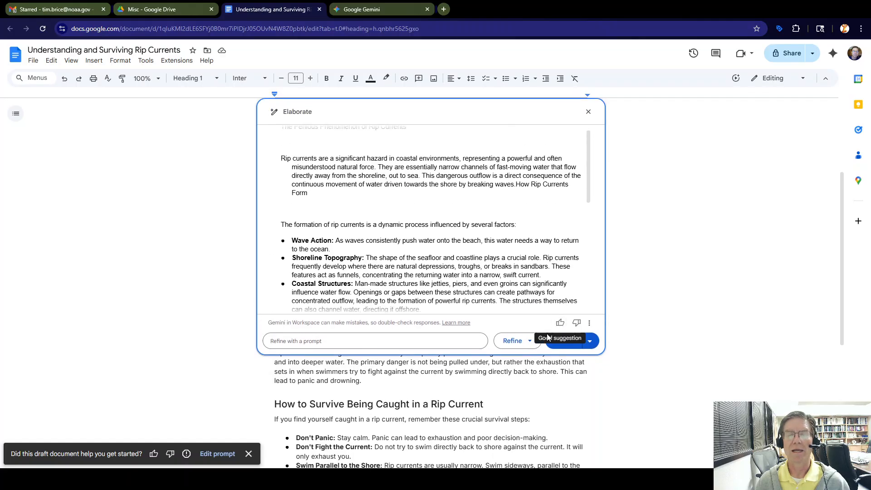
Refine the elaborated rip current suggestion with the Summarize option
{"action": "left_click", "coordinate": [435, 338]}
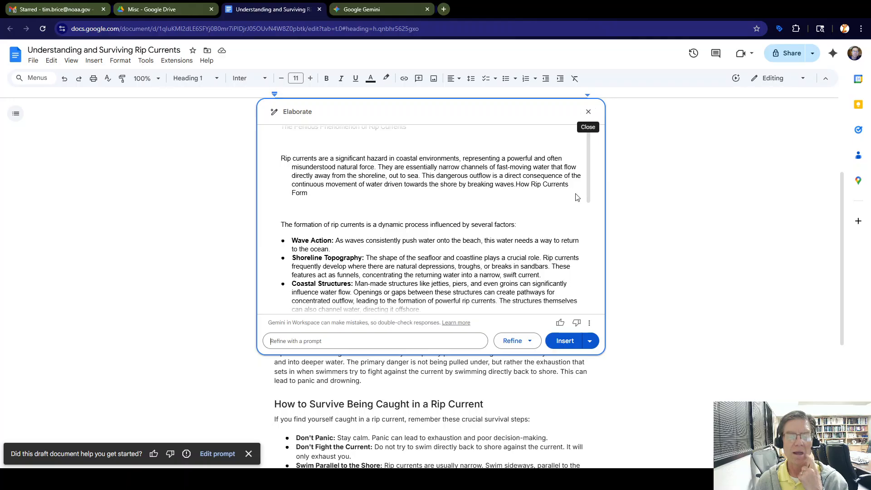
{"action": "left_click", "coordinate": [529, 343]}
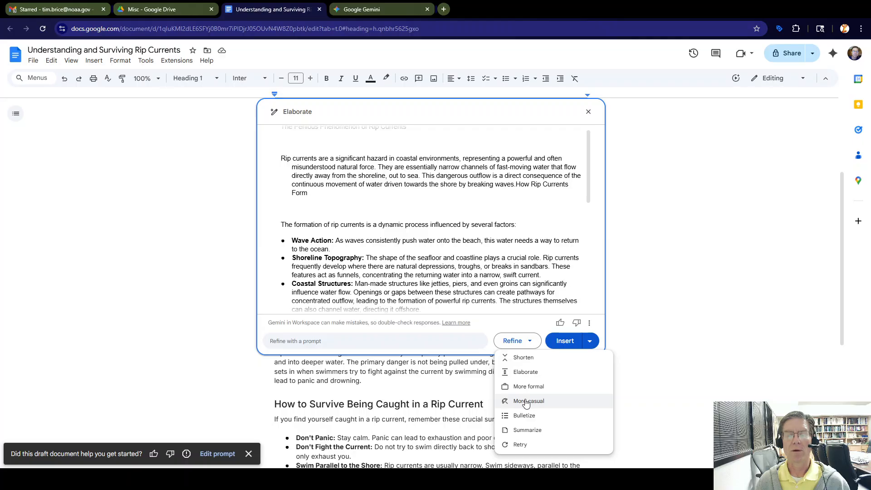
{"action": "left_click", "coordinate": [520, 431]}
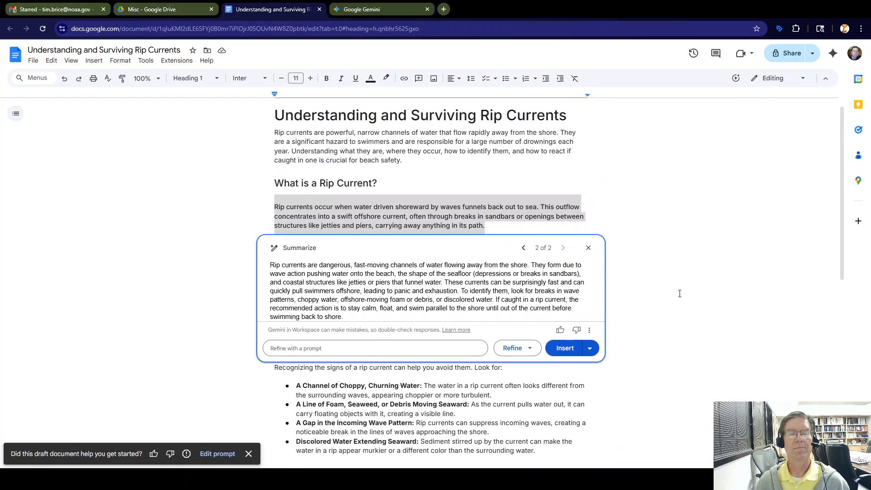
Insert the summarized suggestion into the paragraph under "What is a Rip Current?"
{"action": "scroll", "coordinate": [479, 287], "scroll_direction": "down", "scroll_amount": 1}
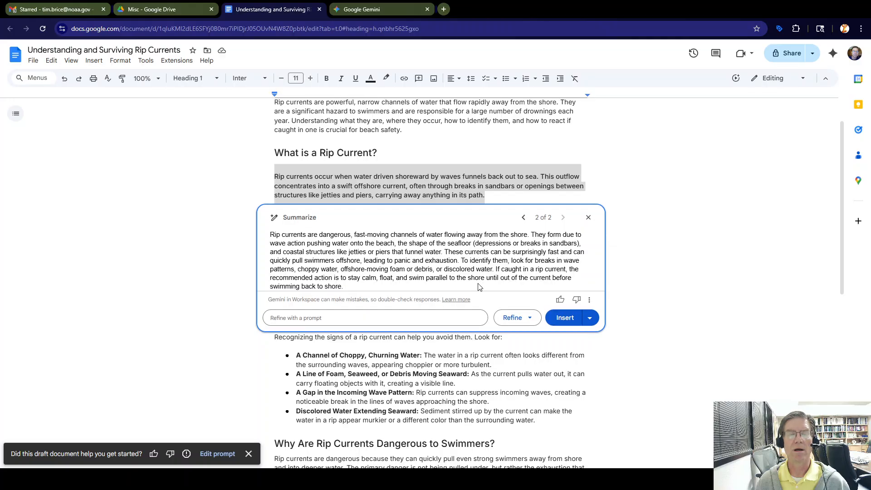
{"action": "left_click", "coordinate": [565, 318]}
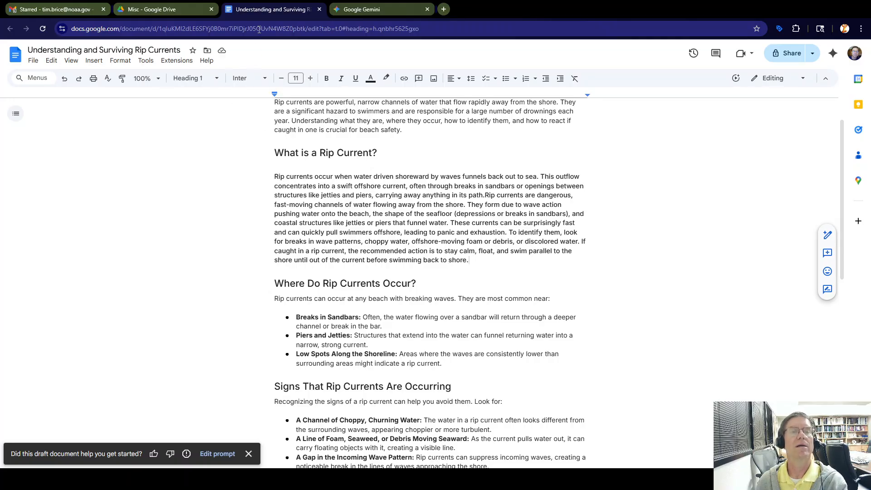
{"action": "scroll", "coordinate": [303, 116], "scroll_direction": "up", "scroll_amount": 1}
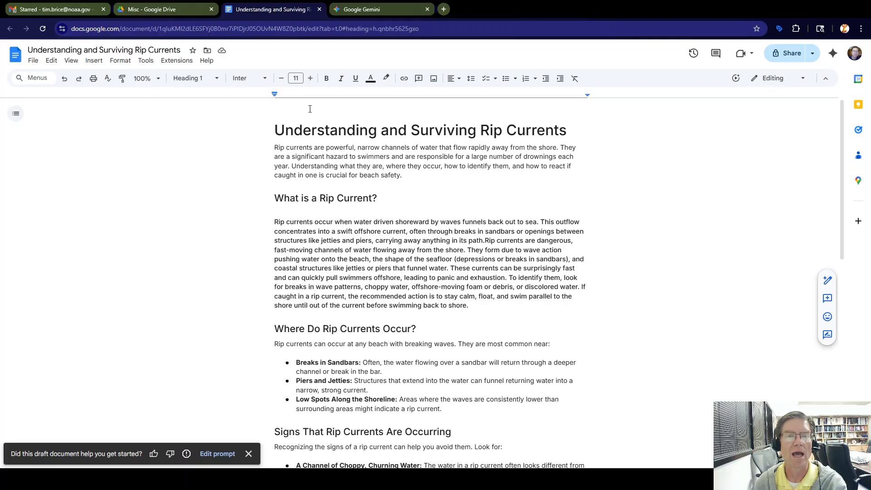
Create a new blank Google Docs document in the Misc folder of Google Drive
{"action": "left_click", "coordinate": [164, 8]}
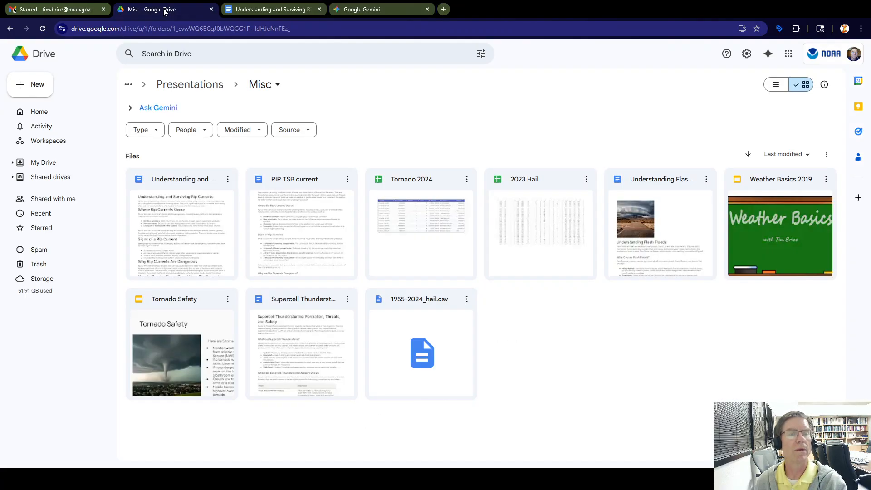
{"action": "left_click", "coordinate": [21, 80]}
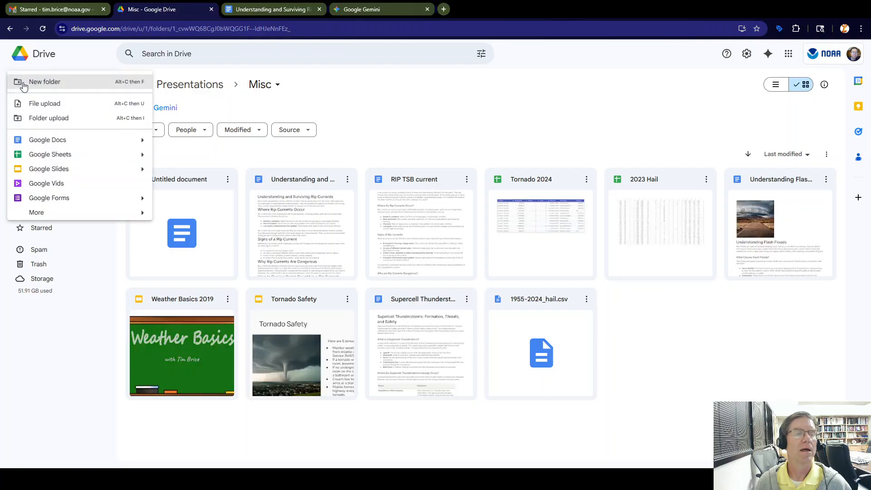
{"action": "left_click", "coordinate": [35, 140]}
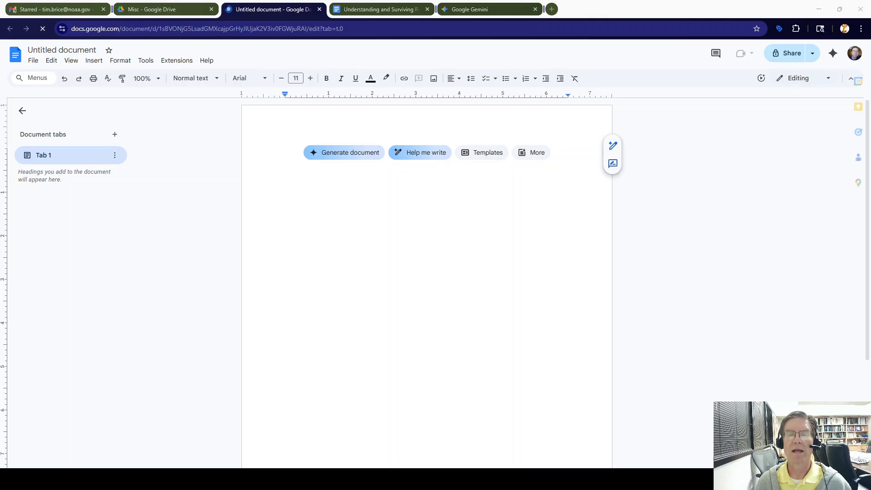
Generate a document with Gemini on what flash floods are, their causes, their dangers, safety tips, and flash flooding associated with recent burn scars
{"action": "left_click", "coordinate": [329, 156]}
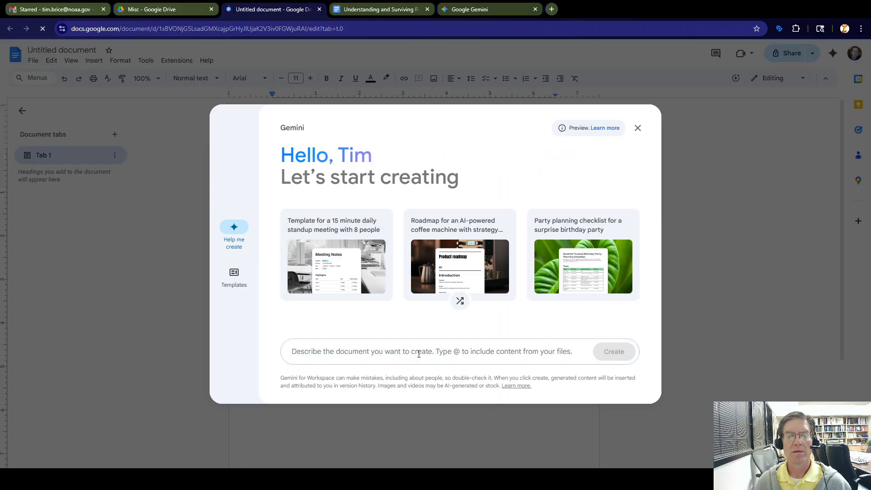
{"action": "type", "text": "Create a document that talks about what a flash flood is, what causes them, why they are dangerous, some safety tips associated with flash flood and include a section that talks about flash flooding associated with recent burn scars."}
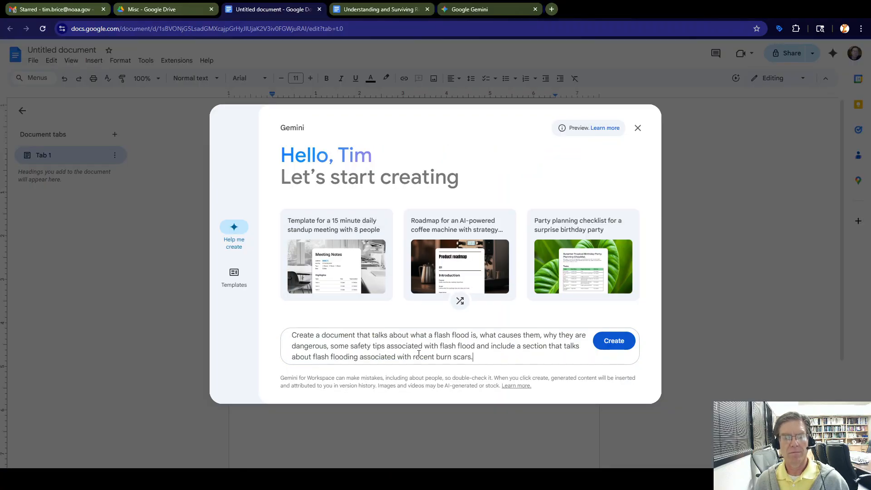
{"action": "left_click", "coordinate": [614, 340]}
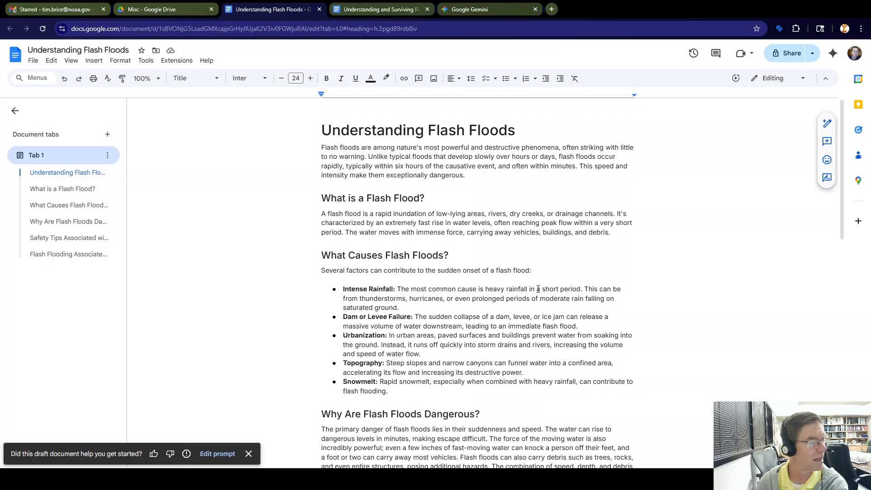
{"action": "scroll", "coordinate": [538, 289], "scroll_direction": "down", "scroll_amount": 12}
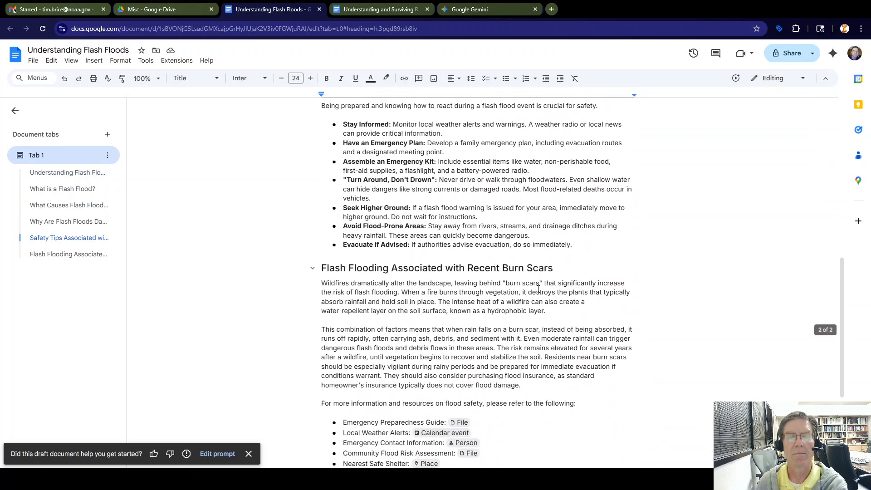
{"action": "scroll", "coordinate": [492, 285], "scroll_direction": "up", "scroll_amount": 12}
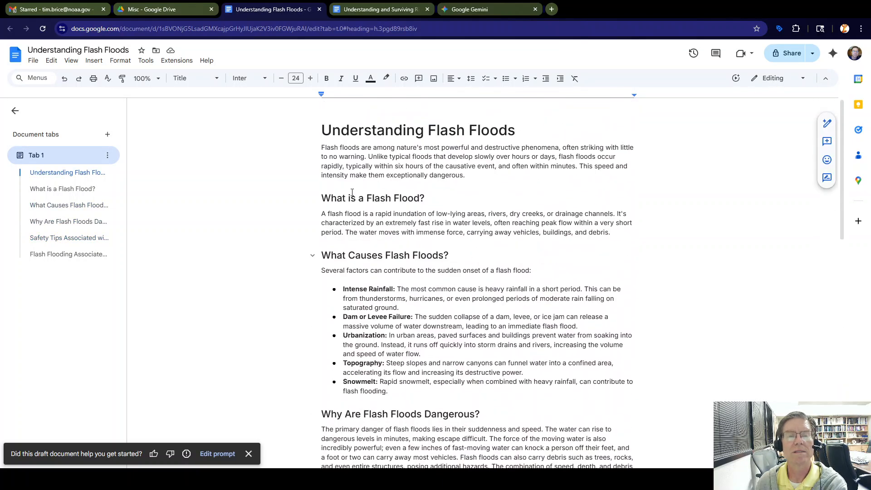
{"action": "scroll", "coordinate": [386, 154], "scroll_direction": "down", "scroll_amount": 12}
{"action": "scroll", "coordinate": [425, 209], "scroll_direction": "up", "scroll_amount": 6}
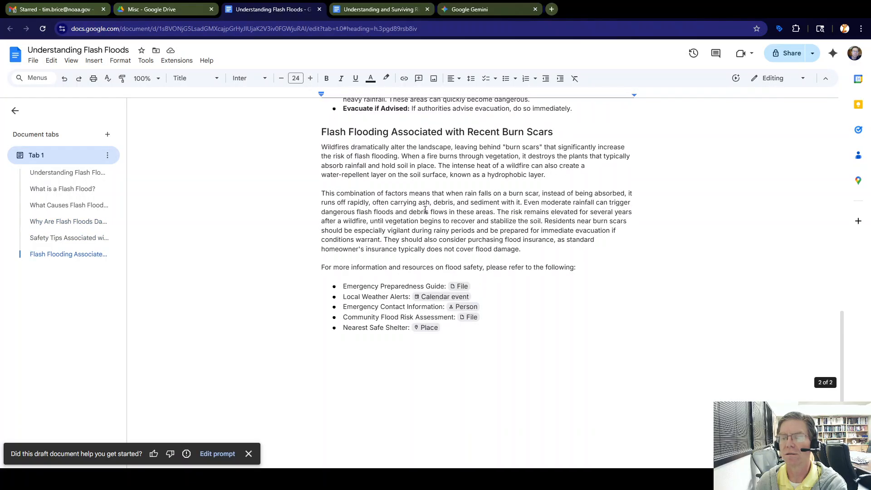
{"action": "scroll", "coordinate": [425, 209], "scroll_direction": "up", "scroll_amount": 6}
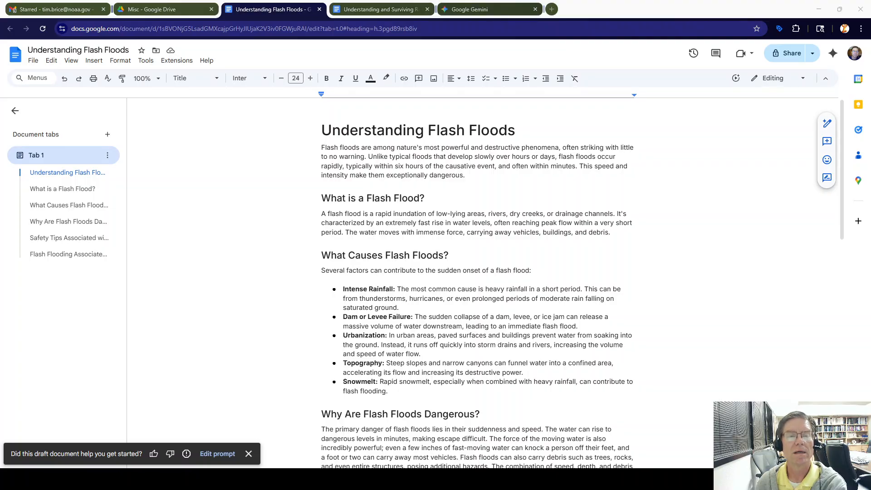
{"action": "key", "text": "ctrl+a"}
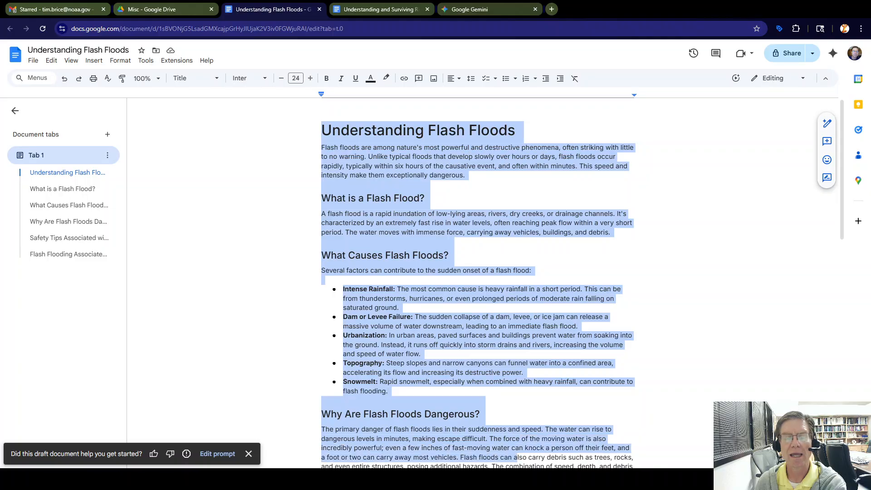
{"action": "scroll", "coordinate": [547, 389], "scroll_direction": "down", "scroll_amount": 10}
{"action": "left_click_drag", "start_coordinate": [517, 457], "coordinate": [554, 367]}
{"action": "scroll", "coordinate": [554, 367], "scroll_direction": "down", "scroll_amount": 2}
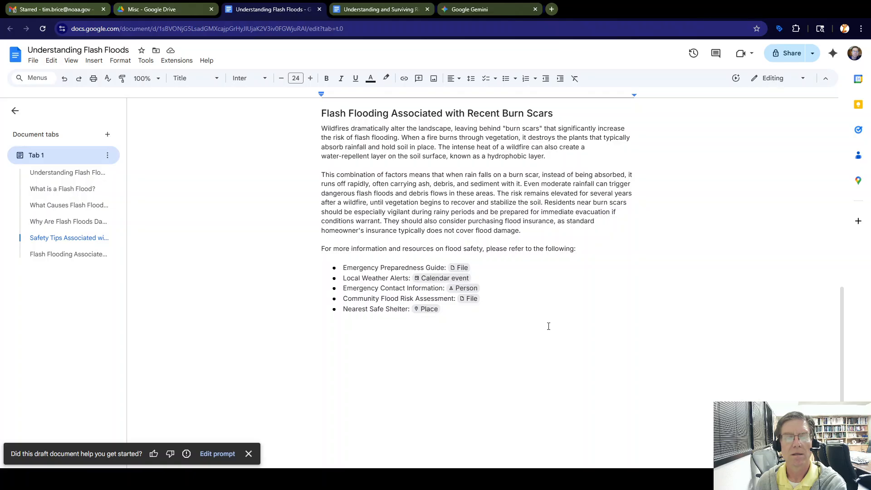
Delete the placeholder resource list and its introductory sentence "For more information and resources on flood safety" from the end of the document
{"action": "left_click", "coordinate": [325, 306]}
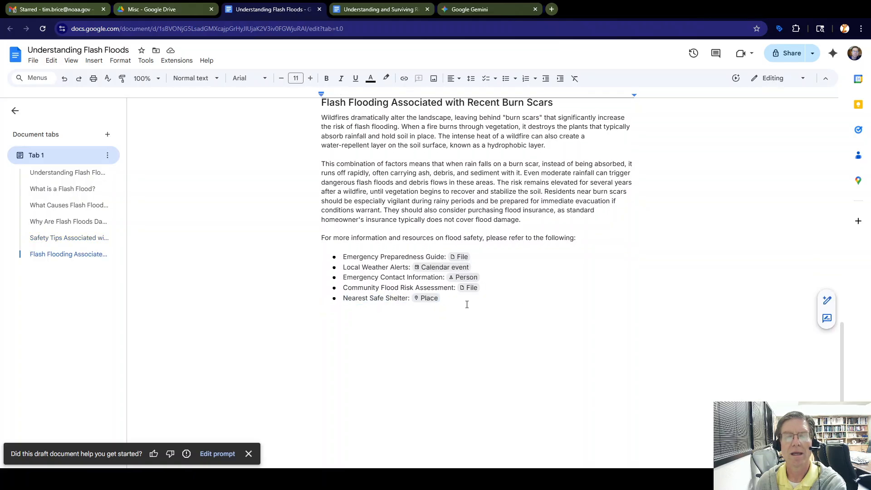
{"action": "left_click", "coordinate": [459, 257]}
{"action": "key", "text": "Escape"}
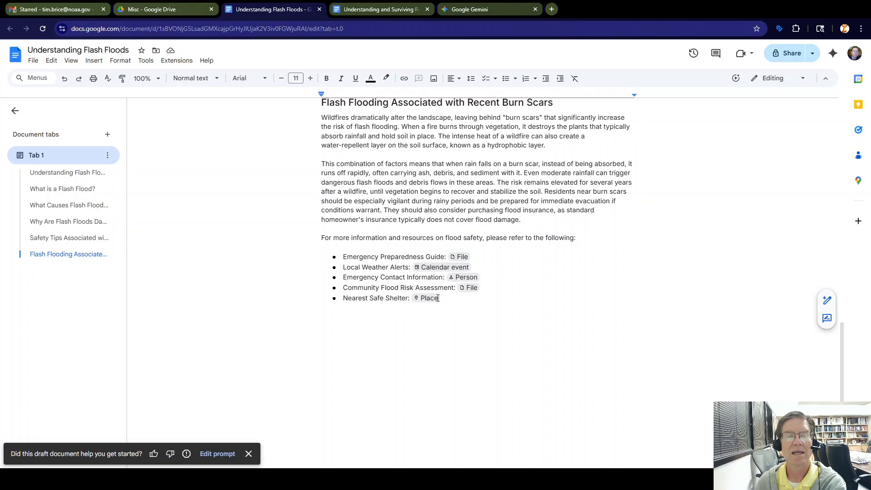
{"action": "key", "text": "BackSpace"}
{"action": "left_click", "coordinate": [341, 257], "text": "shift"}
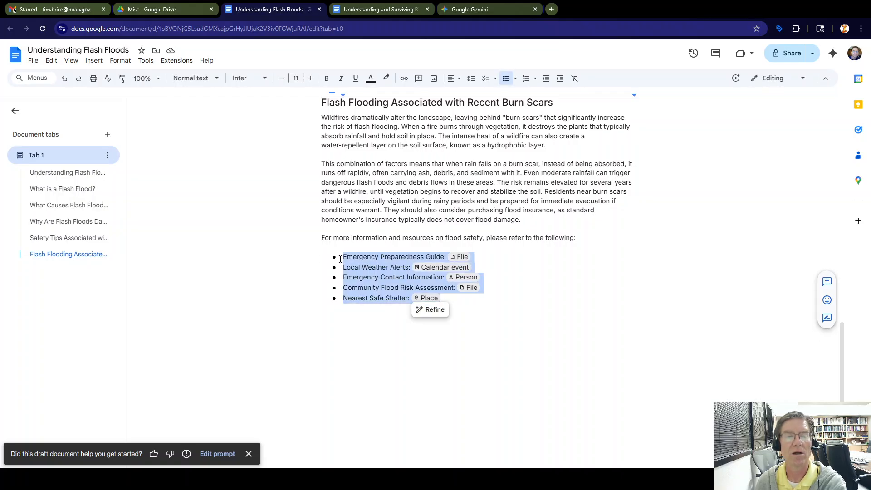
{"action": "key", "text": "BackSpace"}
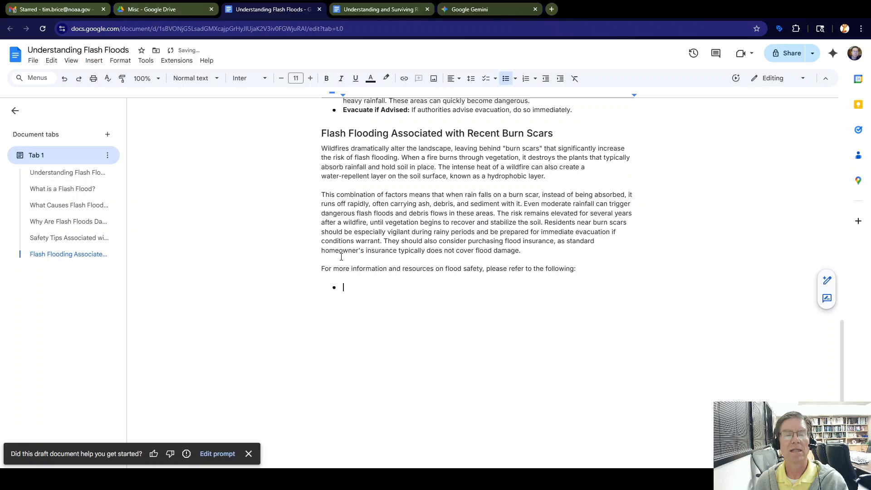
{"action": "key", "text": "BackSpace"}
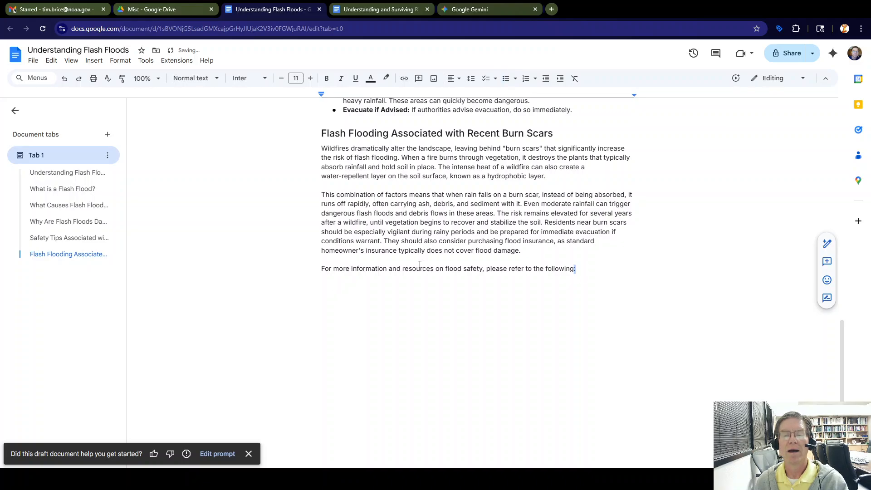
{"action": "left_click_drag", "start_coordinate": [577, 269], "coordinate": [318, 267]}
{"action": "key", "text": "BackSpace"}
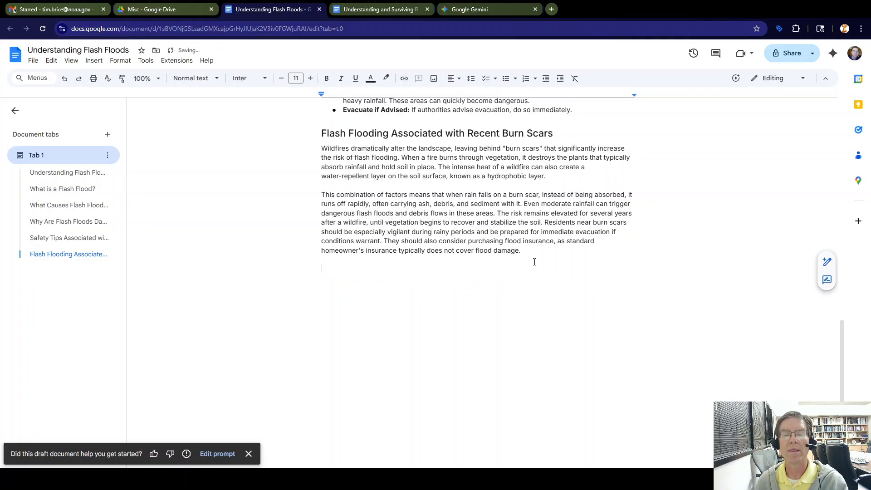
Refine the entire flash flood document with the Elaborate option and insert the longer version after the original text
{"action": "left_click_drag", "start_coordinate": [534, 262], "coordinate": [358, 139]}
{"action": "scroll", "coordinate": [362, 143], "scroll_direction": "up", "scroll_amount": 5}
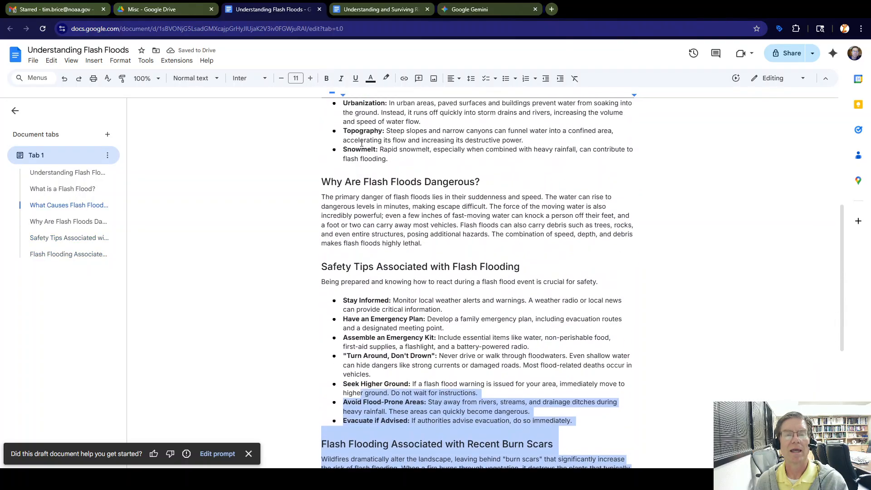
{"action": "scroll", "coordinate": [361, 143], "scroll_direction": "up", "scroll_amount": 5}
{"action": "key", "text": "ctrl+a"}
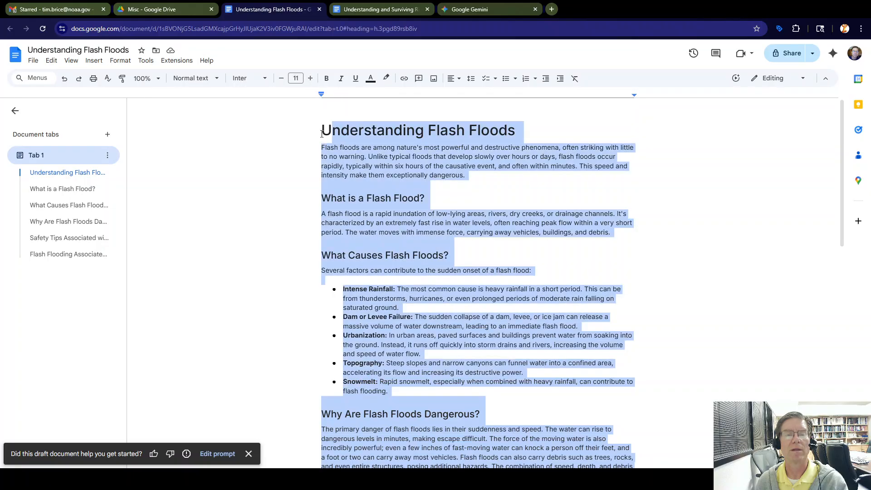
{"action": "scroll", "coordinate": [736, 269], "scroll_direction": "down", "scroll_amount": 10}
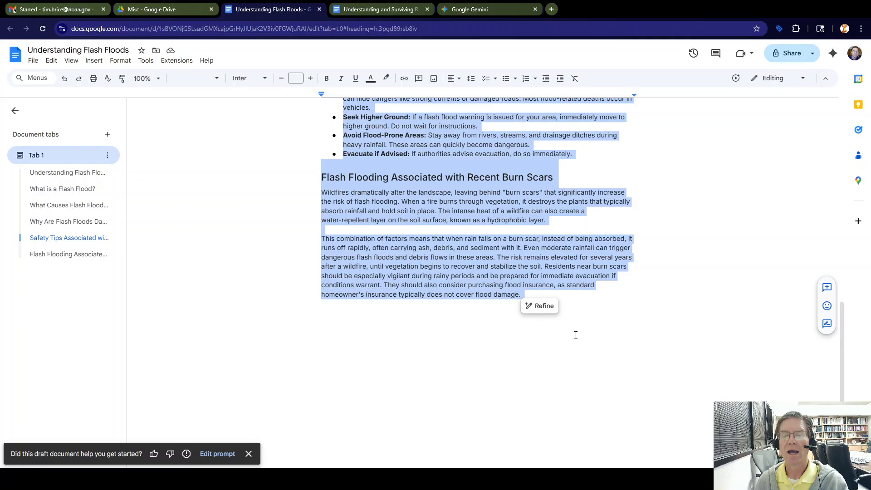
{"action": "left_click", "coordinate": [540, 306]}
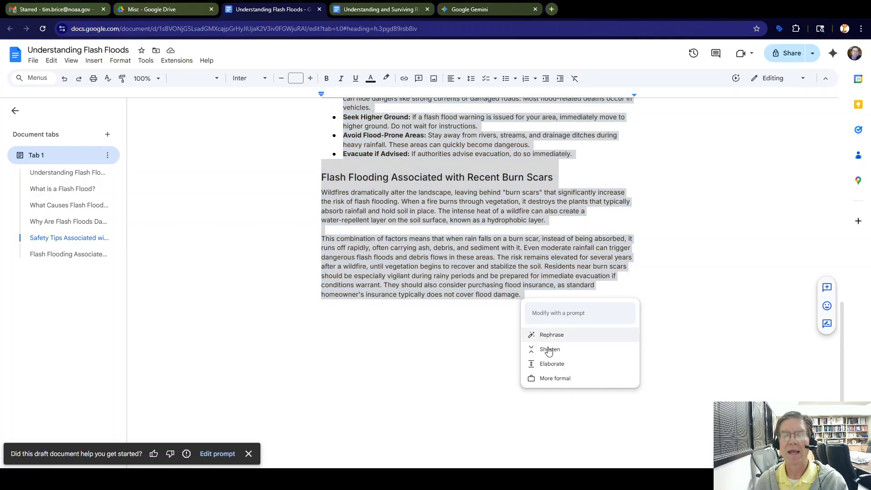
{"action": "left_click", "coordinate": [551, 364]}
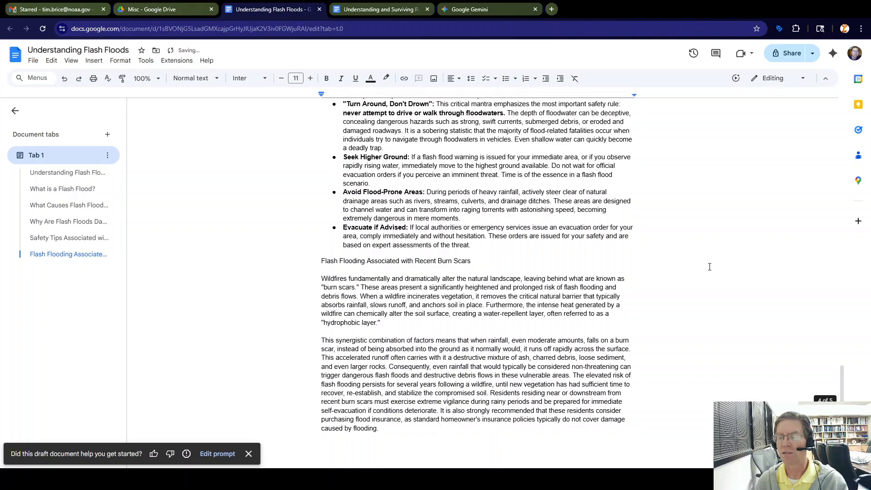
Compare the original flash flood text with the elaborated version inserted after it
{"action": "mouse_move", "coordinate": [842, 384]}
{"action": "left_mouse_down"}
{"action": "mouse_move", "coordinate": [842, 132]}
{"action": "mouse_move", "coordinate": [842, 394]}
{"action": "mouse_move", "coordinate": [840, 127]}
{"action": "left_mouse_up"}
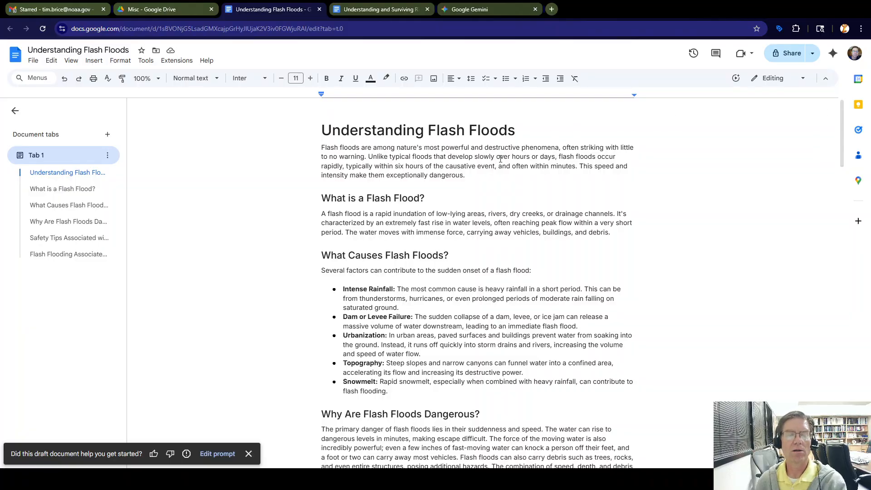
{"action": "scroll", "coordinate": [501, 158], "scroll_direction": "down", "scroll_amount": 15}
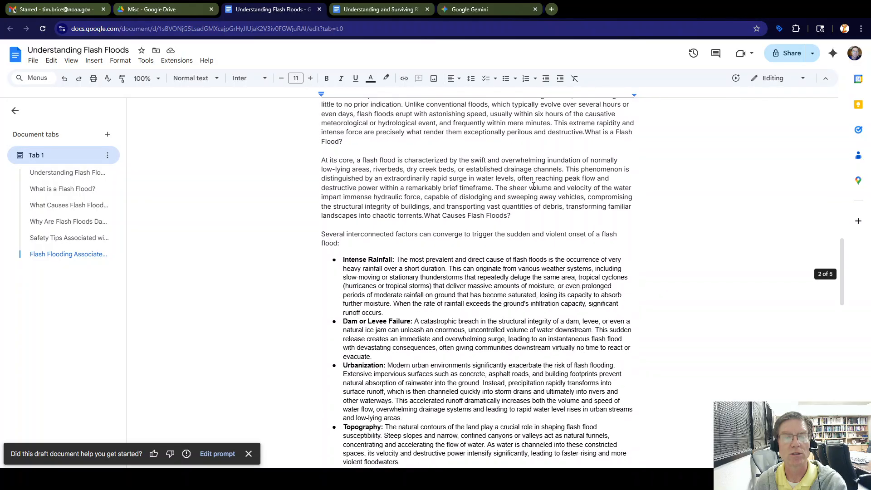
{"action": "scroll", "coordinate": [534, 186], "scroll_direction": "down", "scroll_amount": 10}
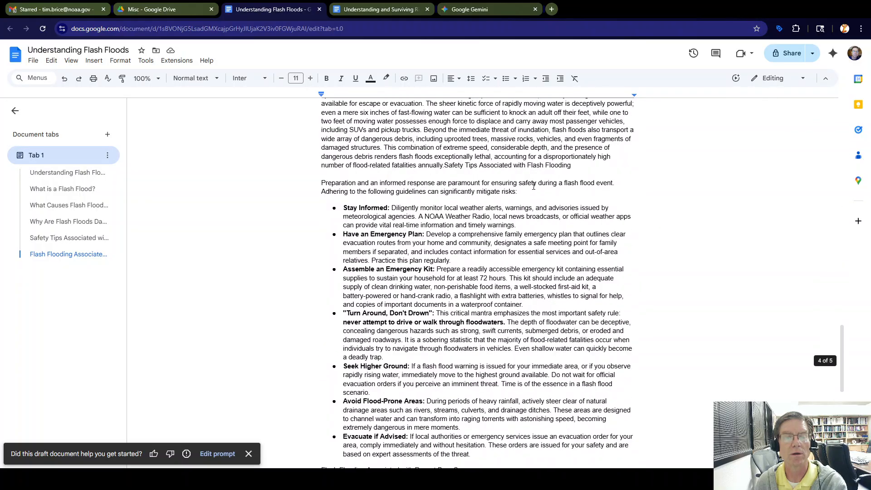
{"action": "scroll", "coordinate": [534, 186], "scroll_direction": "down", "scroll_amount": 6}
{"action": "scroll", "coordinate": [534, 186], "scroll_direction": "up", "scroll_amount": 15}
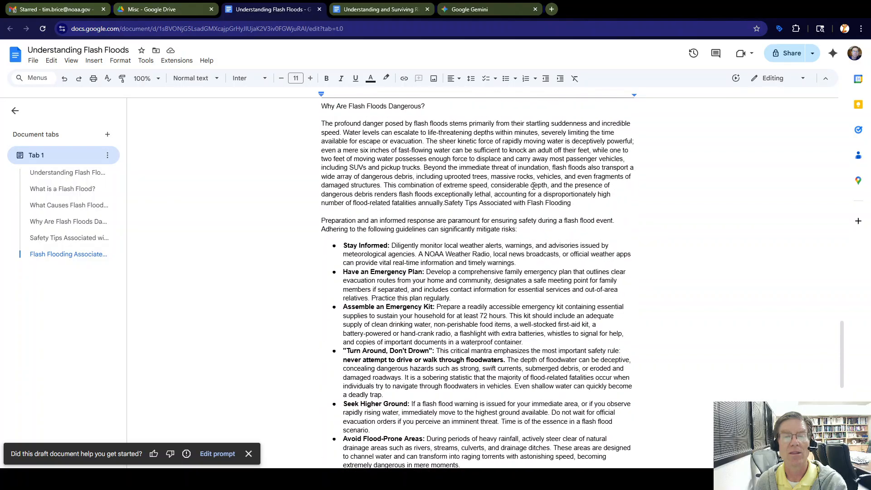
{"action": "scroll", "coordinate": [534, 186], "scroll_direction": "up", "scroll_amount": 15}
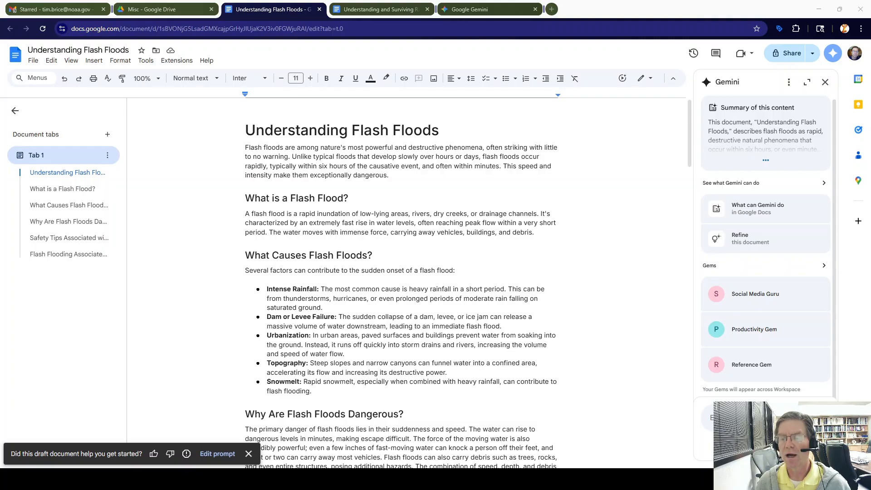
Ask Gemini for an image of a flash flood flowing over the road at a low water crossing, with a mountain and a thunderstorm in the distance
{"action": "left_click", "coordinate": [762, 418]}
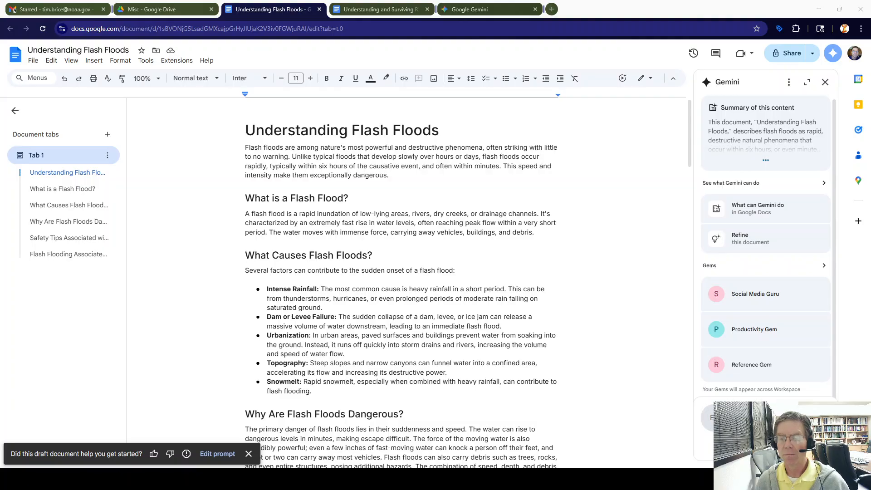
{"action": "left_click", "coordinate": [762, 418]}
{"action": "key", "text": "ctrl+v"}
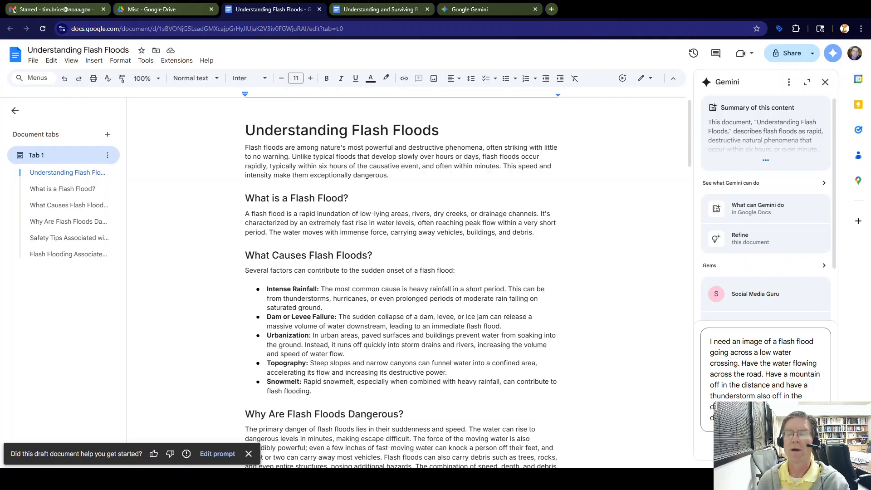
{"action": "key", "text": "Return"}
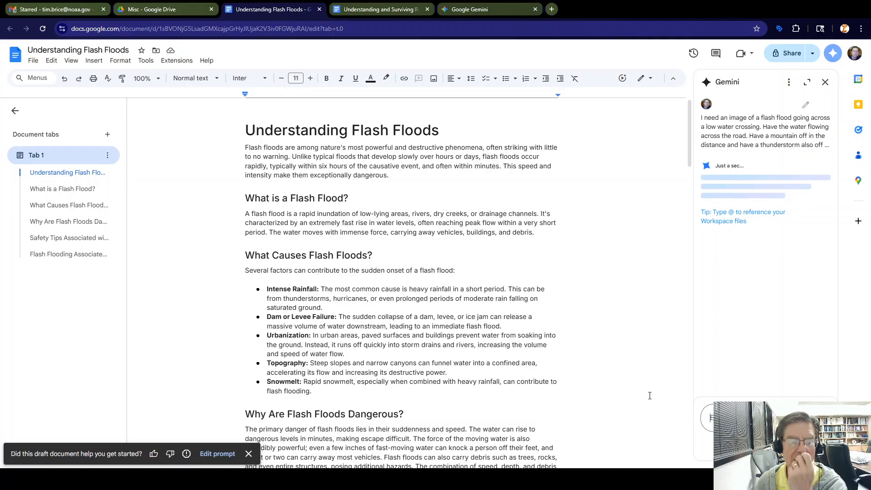
{"action": "left_click", "coordinate": [249, 453]}
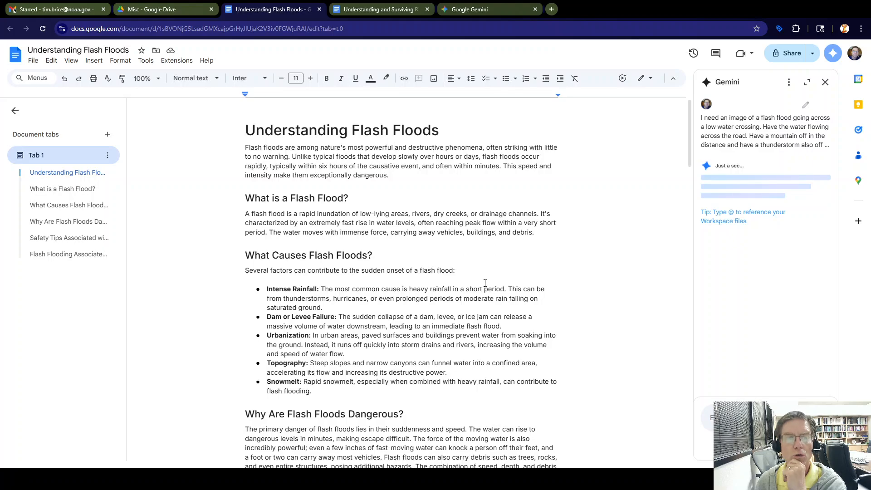
Add an empty line above the title "Understanding Flash Floods" and place the cursor on it
{"action": "left_click", "coordinate": [250, 131]}
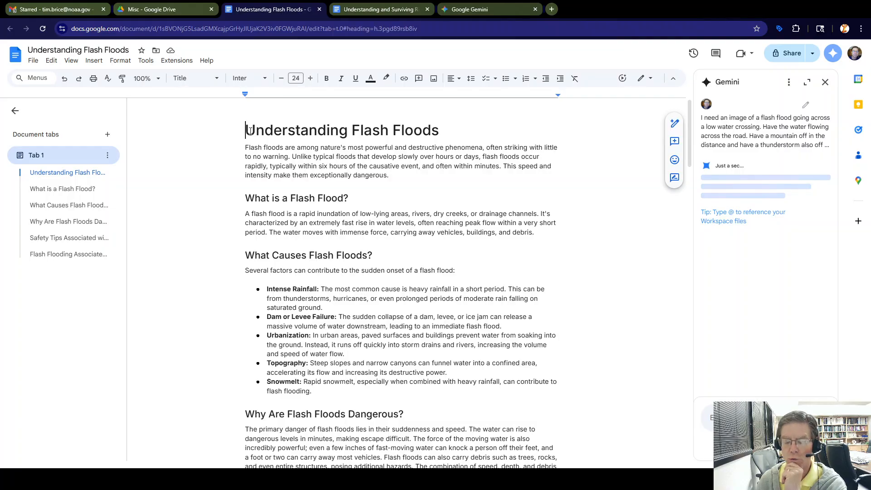
{"action": "key", "text": "Return"}
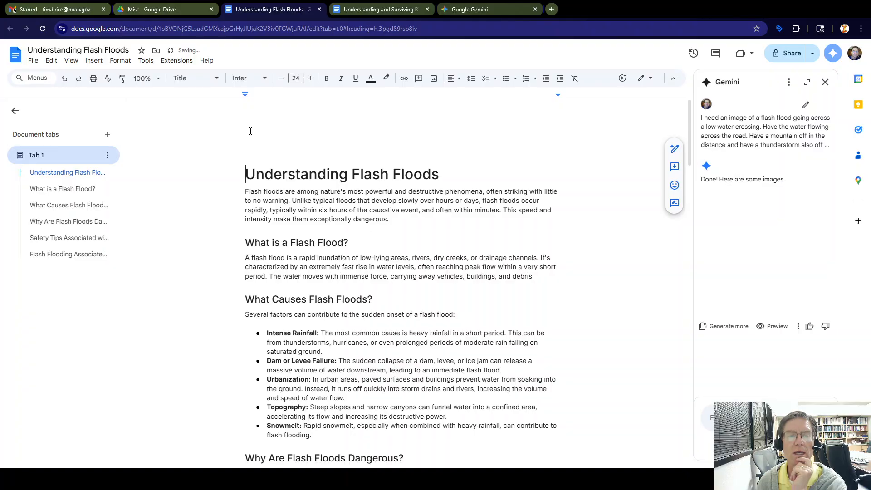
{"action": "key", "text": "Up"}
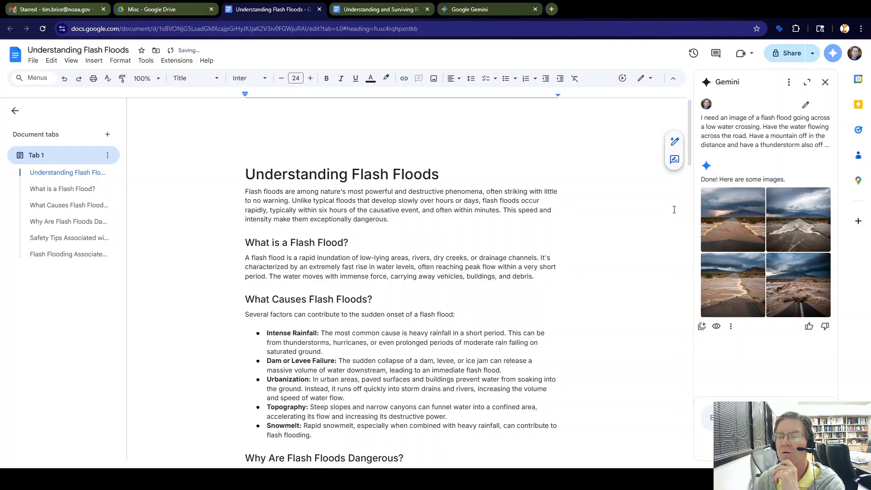
Preview the generated flash flood images and insert the first one, with lightning beside the mountain, above the title
{"action": "mouse_move", "coordinate": [739, 223]}
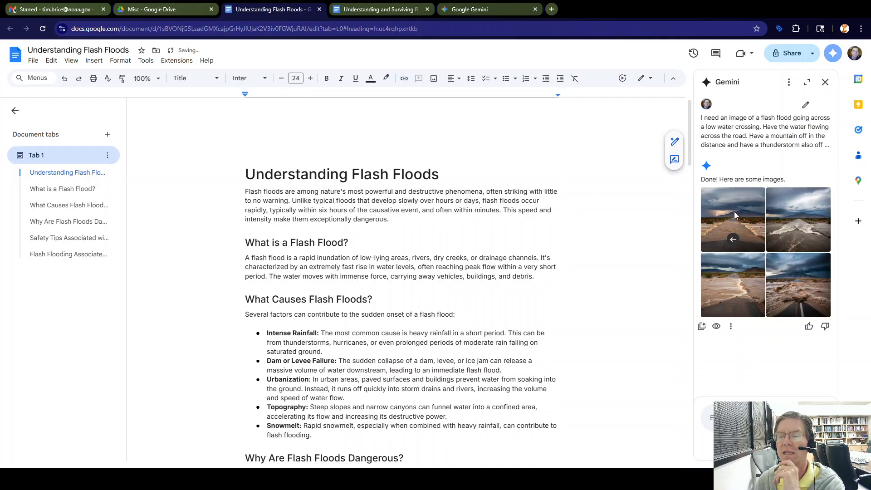
{"action": "left_click", "coordinate": [734, 212]}
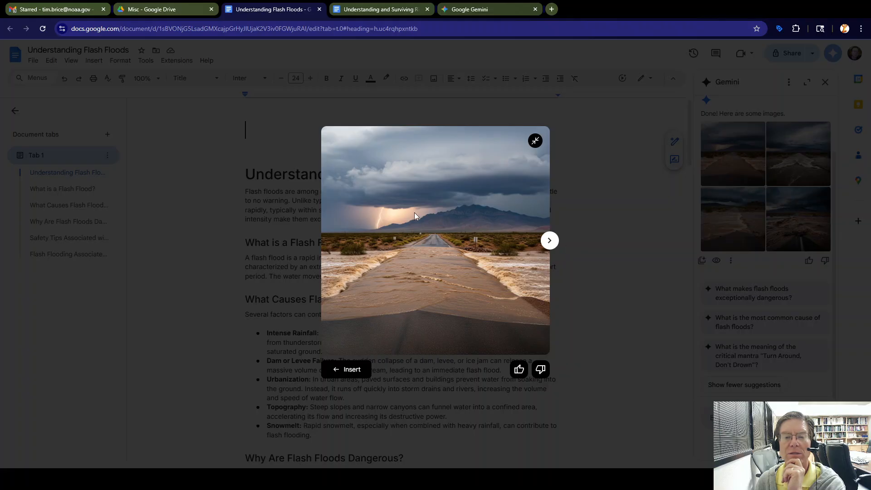
{"action": "left_click", "coordinate": [550, 241]}
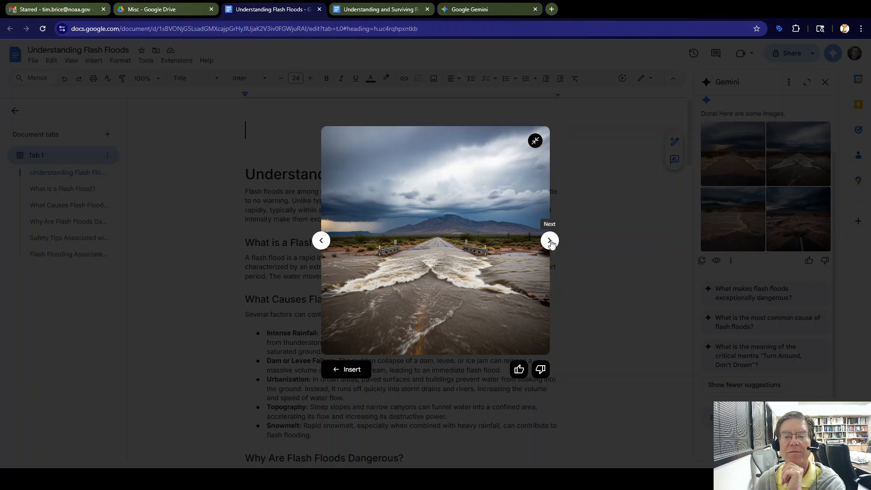
{"action": "left_click", "coordinate": [551, 242]}
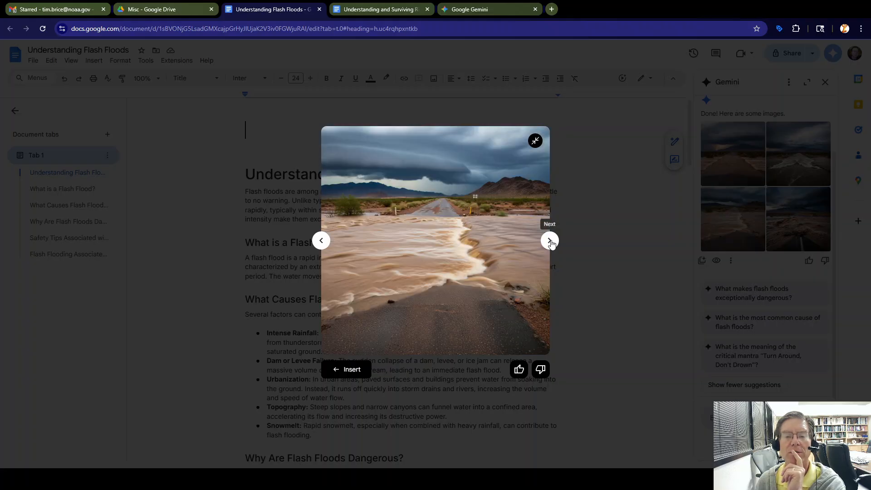
{"action": "left_click", "coordinate": [551, 242]}
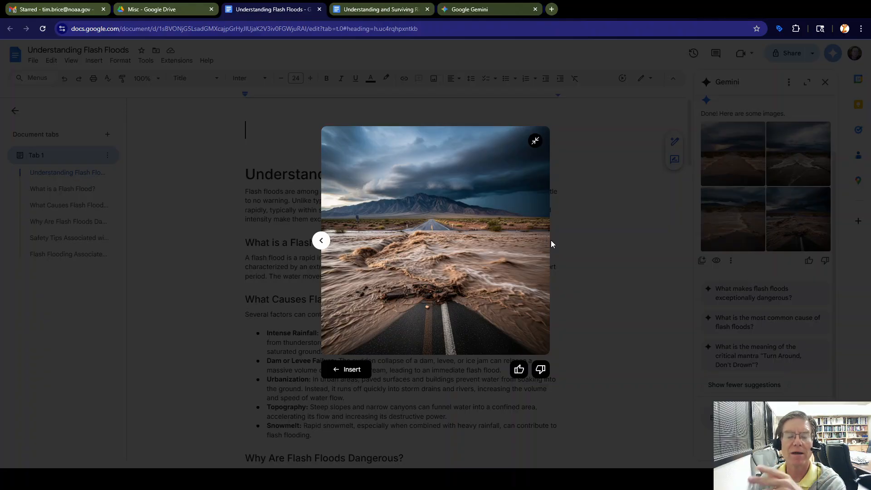
{"action": "left_click", "coordinate": [321, 240]}
{"action": "left_click", "coordinate": [321, 240]}
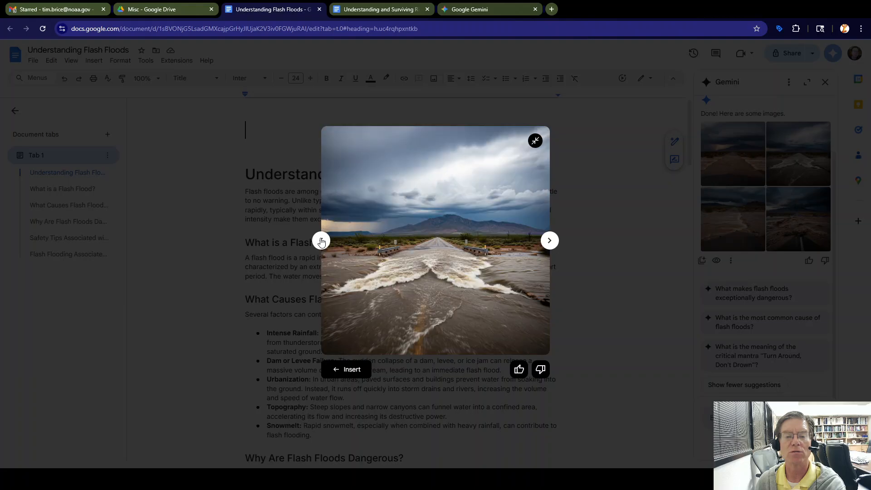
{"action": "left_click", "coordinate": [321, 240]}
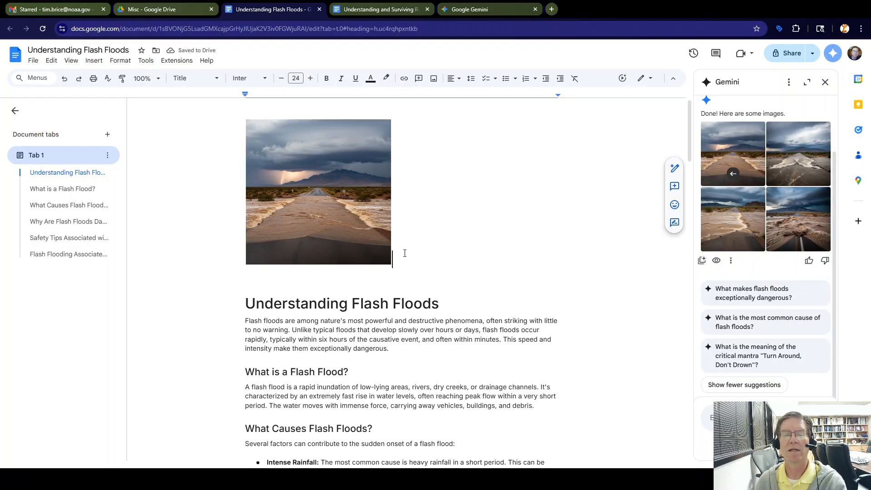
{"action": "scroll", "coordinate": [399, 253], "scroll_direction": "down", "scroll_amount": 3}
{"action": "scroll", "coordinate": [399, 257], "scroll_direction": "up", "scroll_amount": 2}
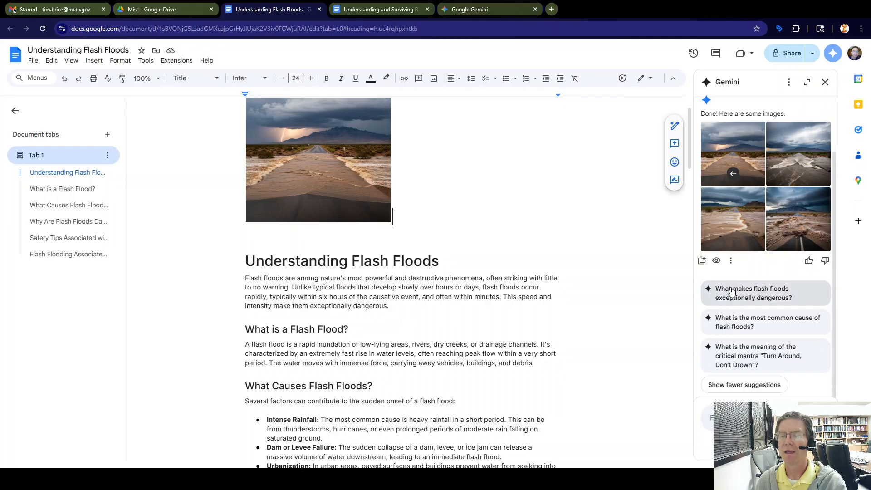
{"action": "scroll", "coordinate": [499, 239], "scroll_direction": "down", "scroll_amount": 3}
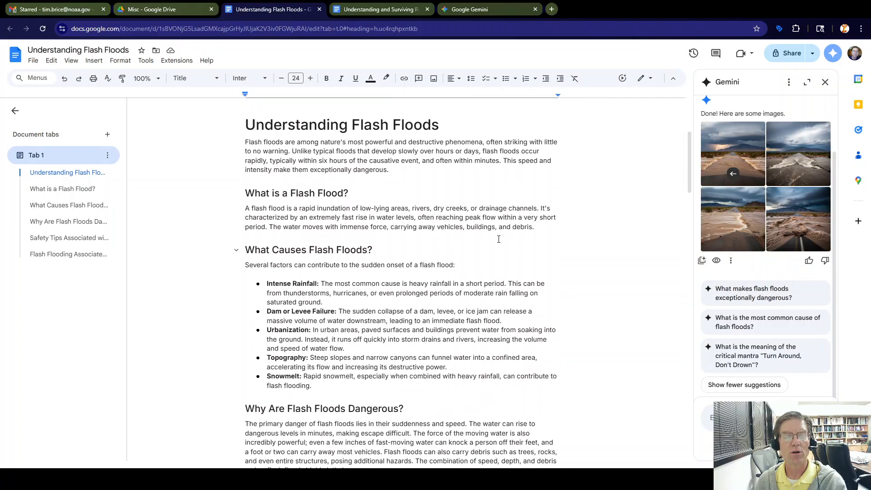
{"action": "scroll", "coordinate": [499, 238], "scroll_direction": "up", "scroll_amount": 4}
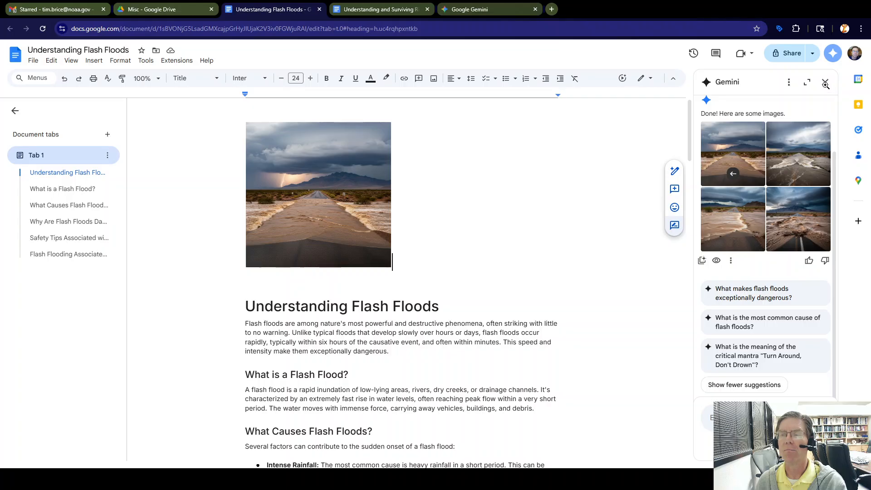
Switch to Google Drive and open the Supercell Thunderstorms document from the Misc folder
{"action": "left_click", "coordinate": [172, 11]}
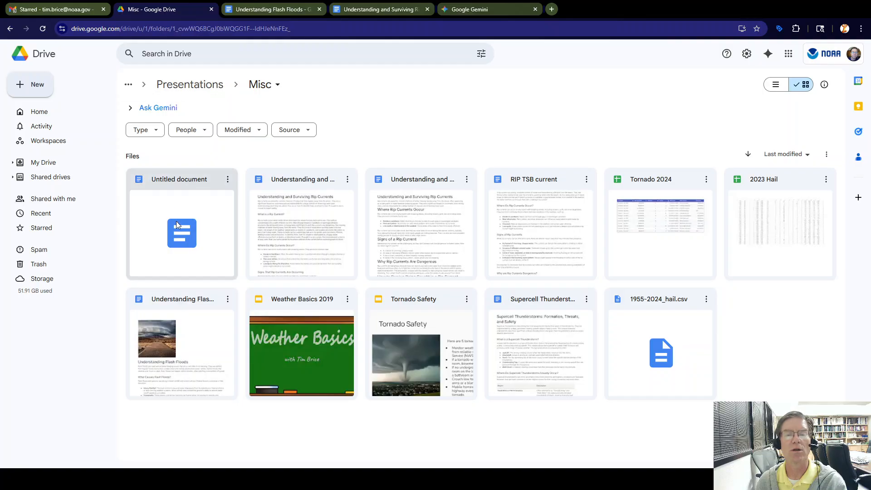
{"action": "left_click", "coordinate": [548, 337]}
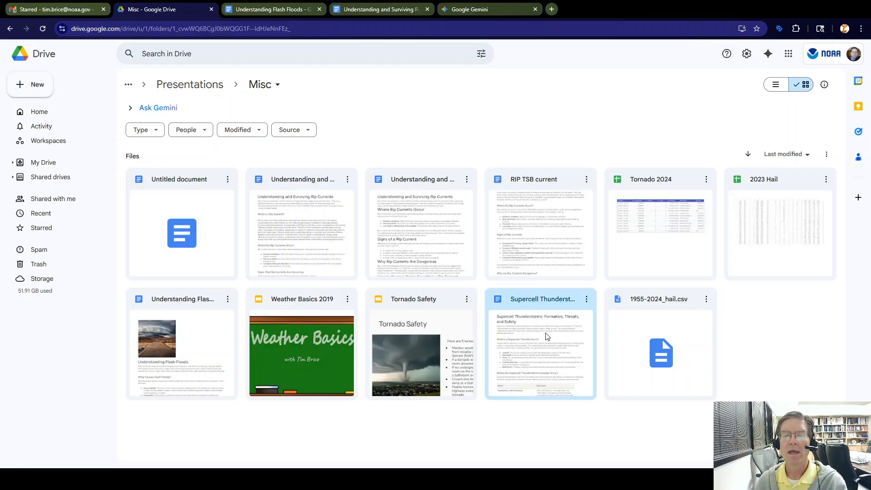
{"action": "double_click", "coordinate": [547, 336]}
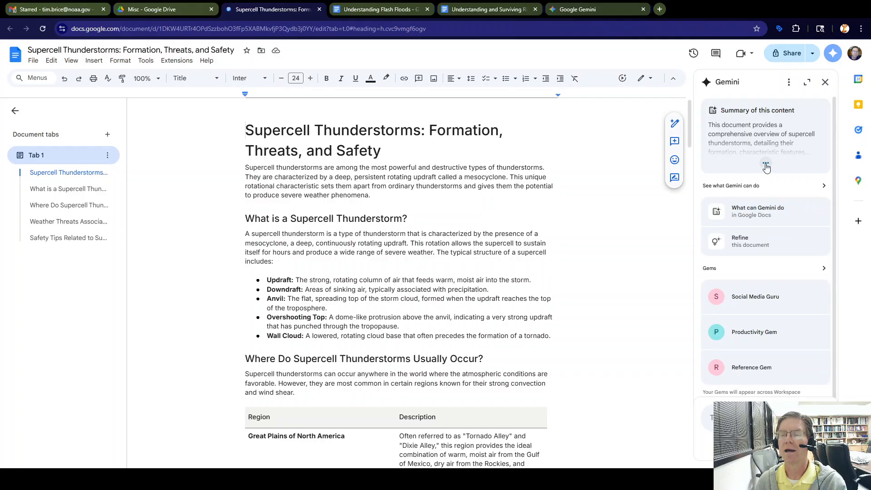
Expand Gemini's summary of the supercell document and read it through to the end
{"action": "left_click", "coordinate": [766, 165]}
{"action": "scroll", "coordinate": [765, 167], "scroll_direction": "down", "scroll_amount": 8}
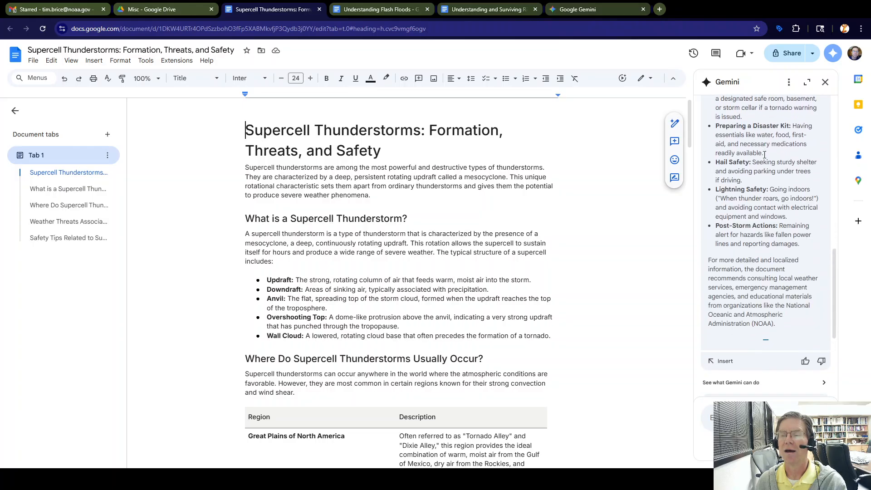
{"action": "scroll", "coordinate": [765, 155], "scroll_direction": "up", "scroll_amount": 15}
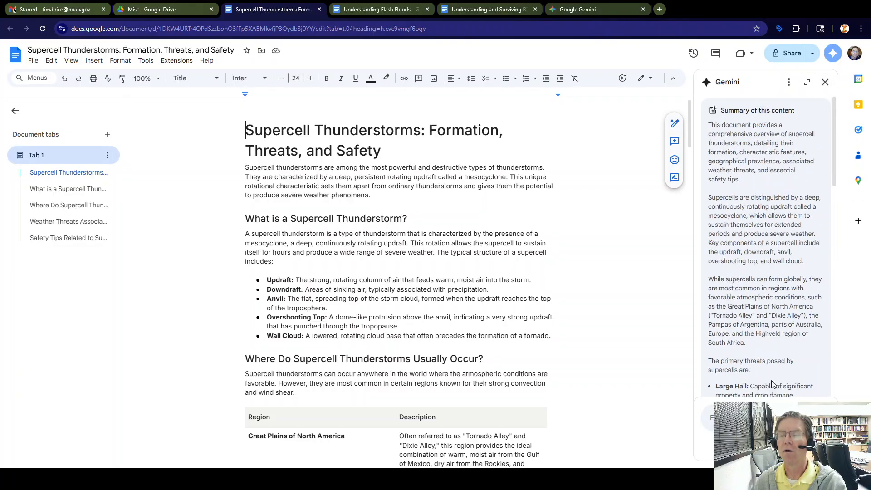
{"action": "scroll", "coordinate": [787, 223], "scroll_direction": "down", "scroll_amount": 15}
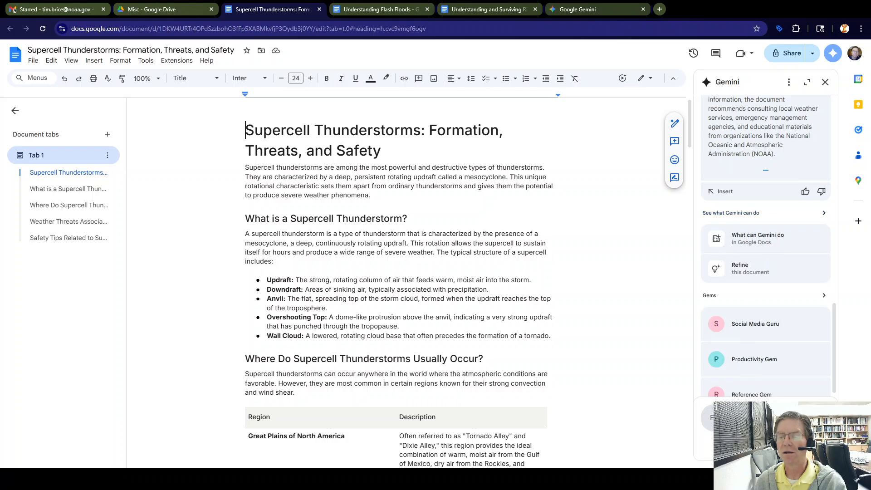
Ask Gemini to summarize the supercell document and the referenced Drive presentation "AI and LLM's", and review the response
{"action": "left_click", "coordinate": [757, 418]}
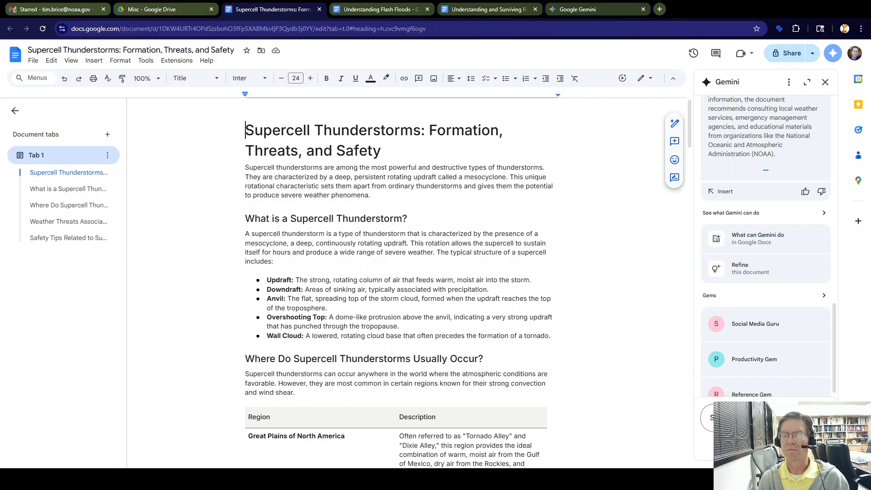
{"action": "left_click", "coordinate": [740, 417]}
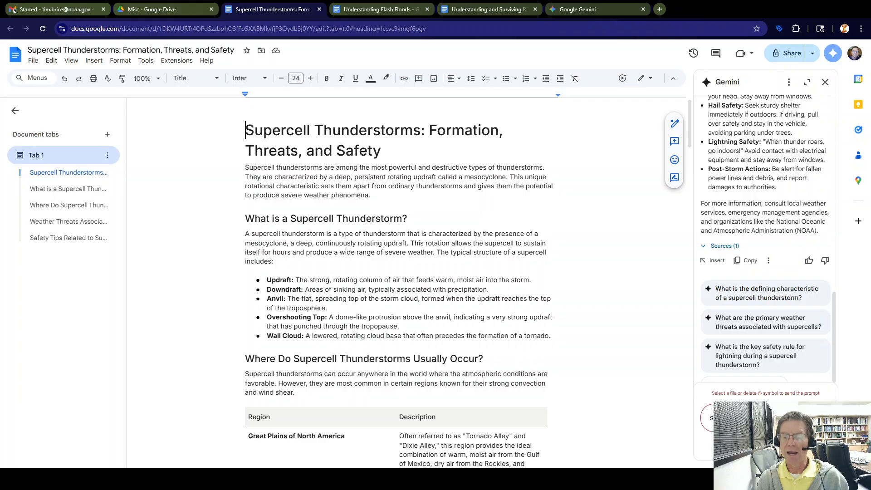
{"action": "type", "text": "@ai"}
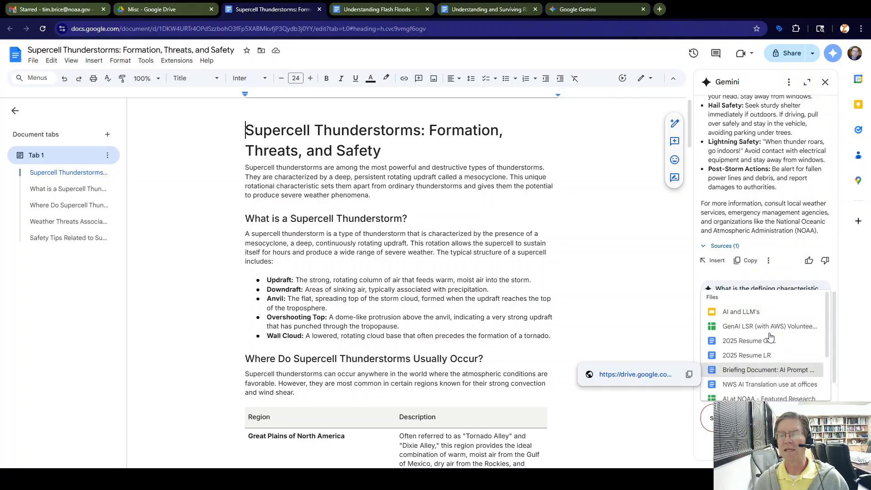
{"action": "left_click", "coordinate": [750, 315]}
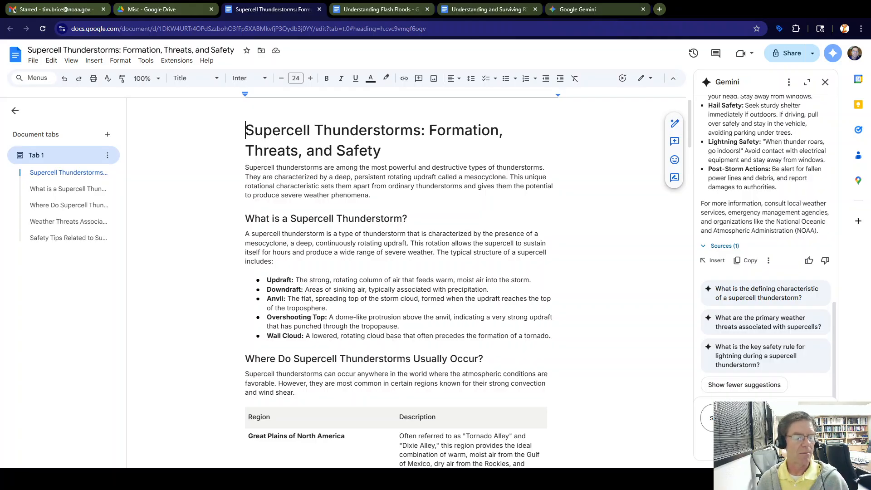
{"action": "key", "text": "Return"}
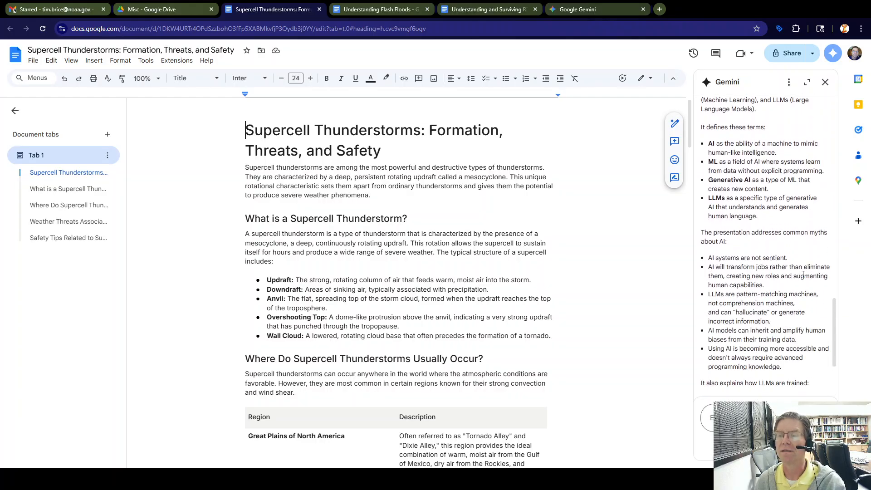
{"action": "scroll", "coordinate": [799, 275], "scroll_direction": "up", "scroll_amount": 4}
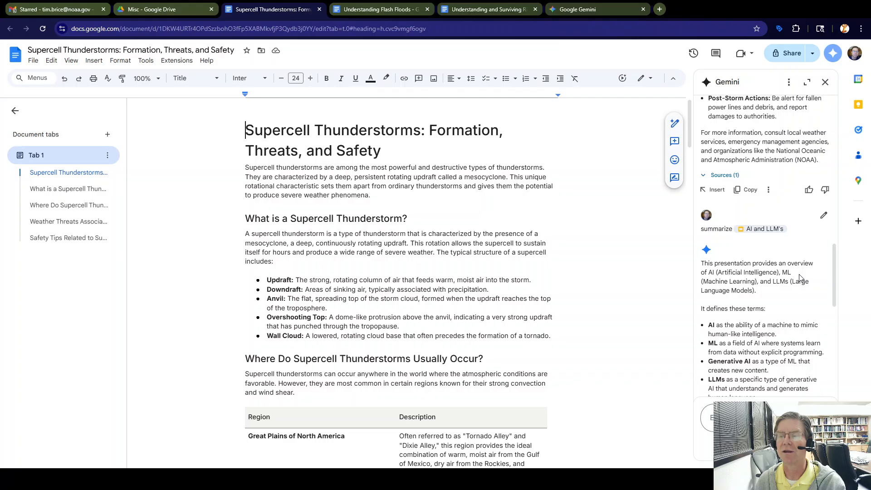
{"action": "scroll", "coordinate": [800, 276], "scroll_direction": "down", "scroll_amount": 10}
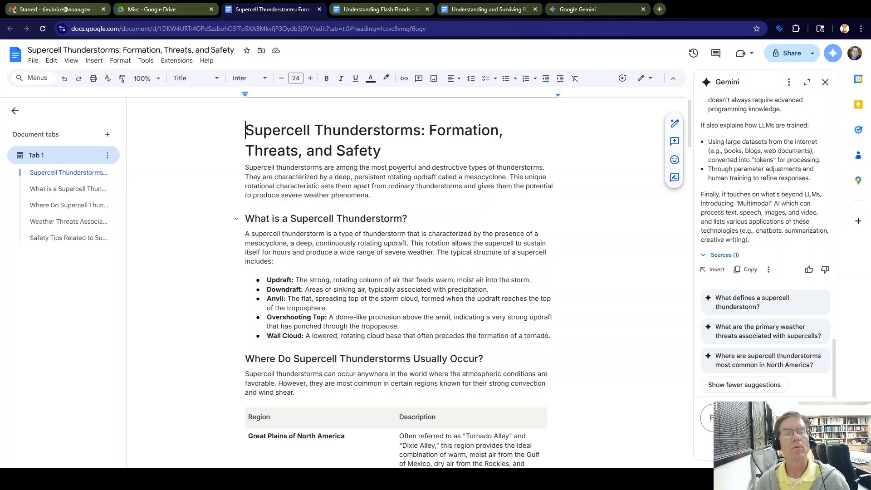
Insert an AI summary block on a new line above the supercell document's title and accept the generated text
{"action": "left_click", "coordinate": [246, 134]}
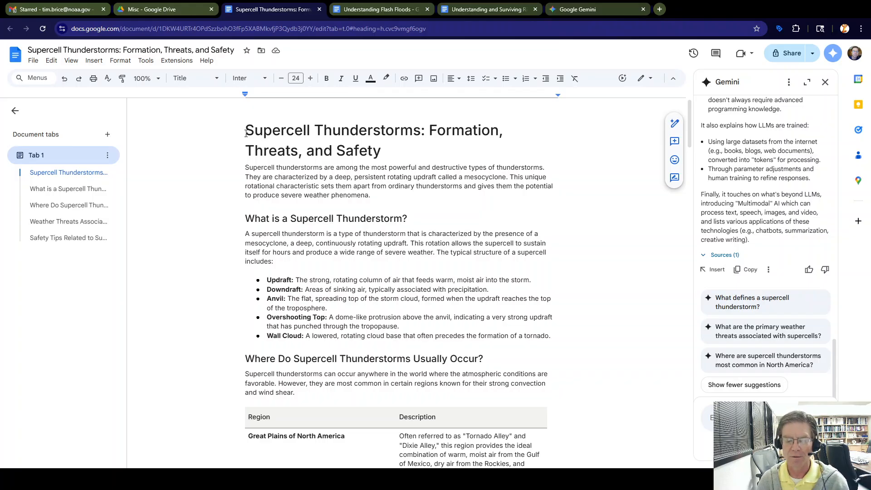
{"action": "key", "text": "Return"}
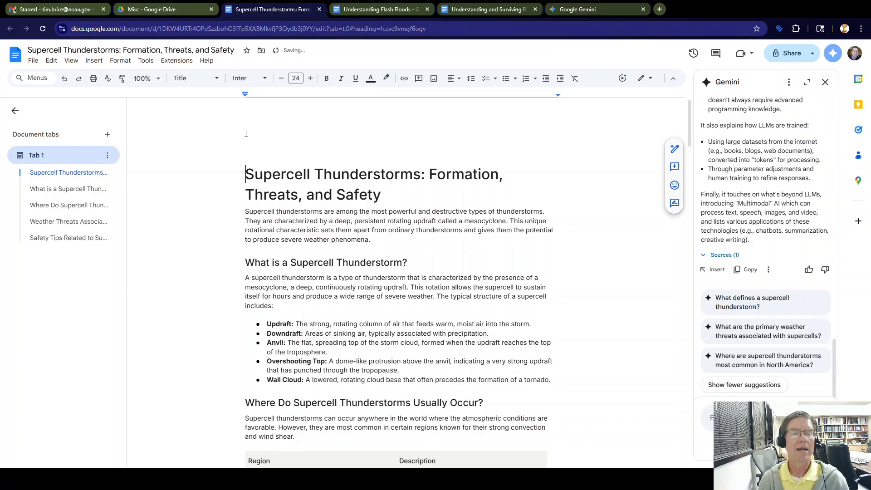
{"action": "key", "text": "Up"}
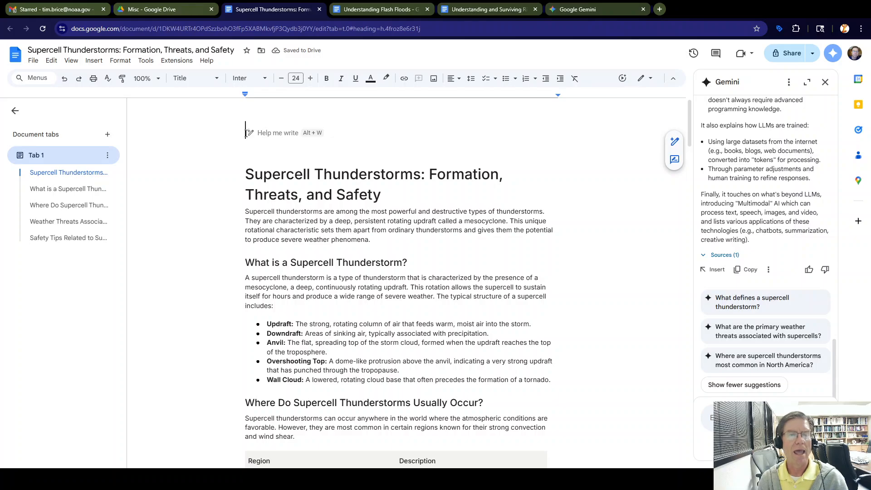
{"action": "type", "text": "@"}
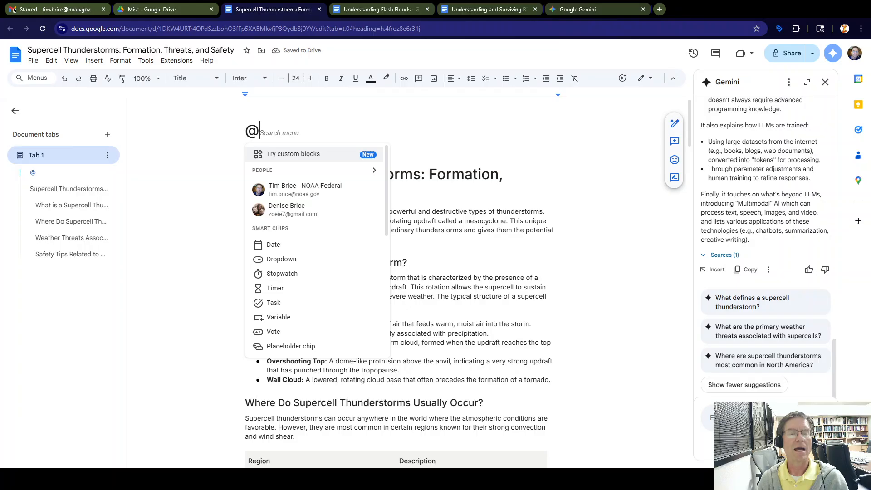
{"action": "type", "text": "ai"}
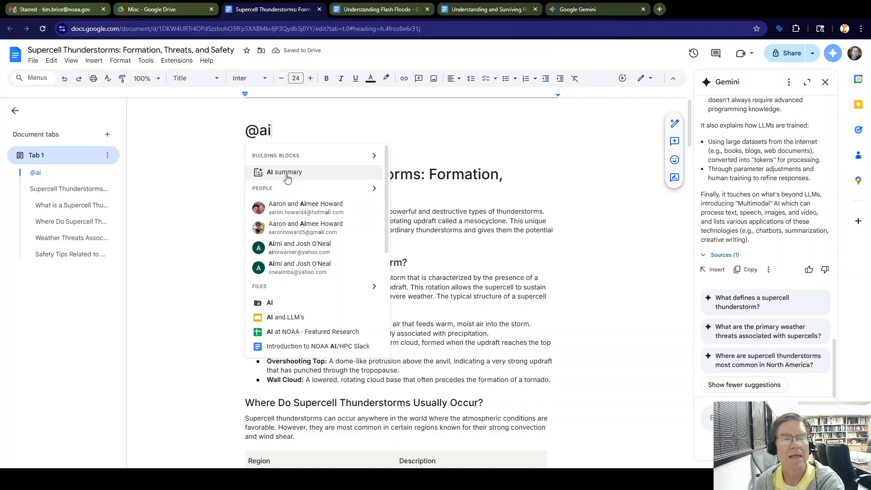
{"action": "key", "text": "Return"}
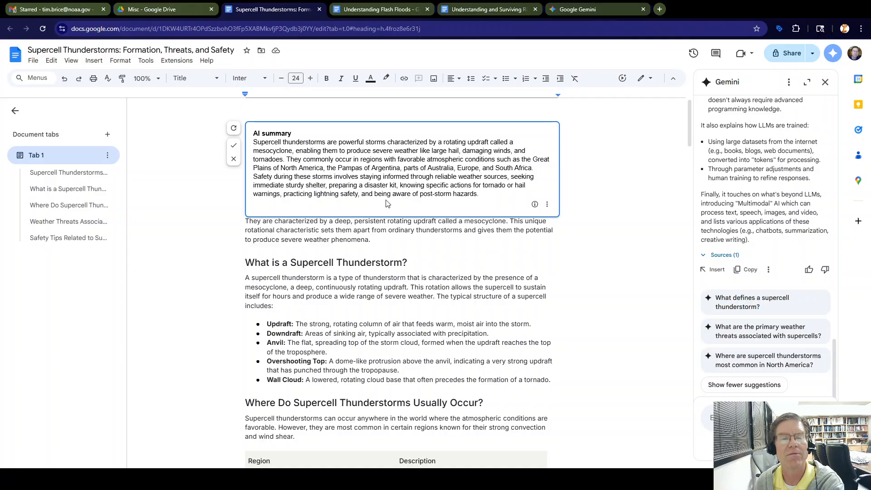
{"action": "left_click", "coordinate": [234, 145]}
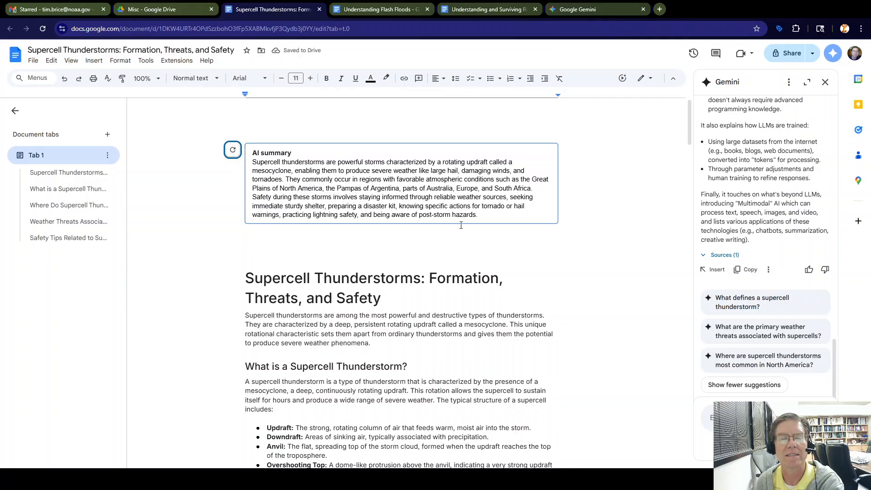
{"action": "scroll", "coordinate": [391, 291], "scroll_direction": "down", "scroll_amount": 4}
{"action": "scroll", "coordinate": [392, 289], "scroll_direction": "up", "scroll_amount": 4}
{"action": "scroll", "coordinate": [393, 288], "scroll_direction": "down", "scroll_amount": 2}
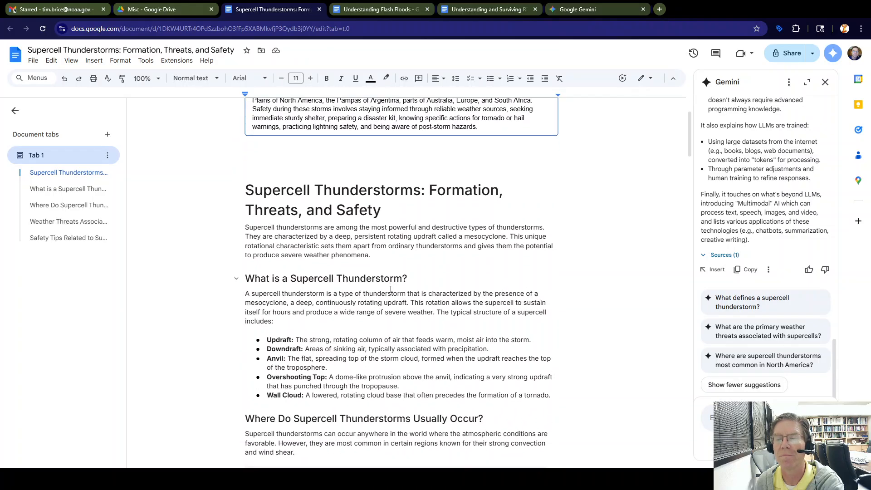
{"action": "scroll", "coordinate": [394, 287], "scroll_direction": "up", "scroll_amount": 2}
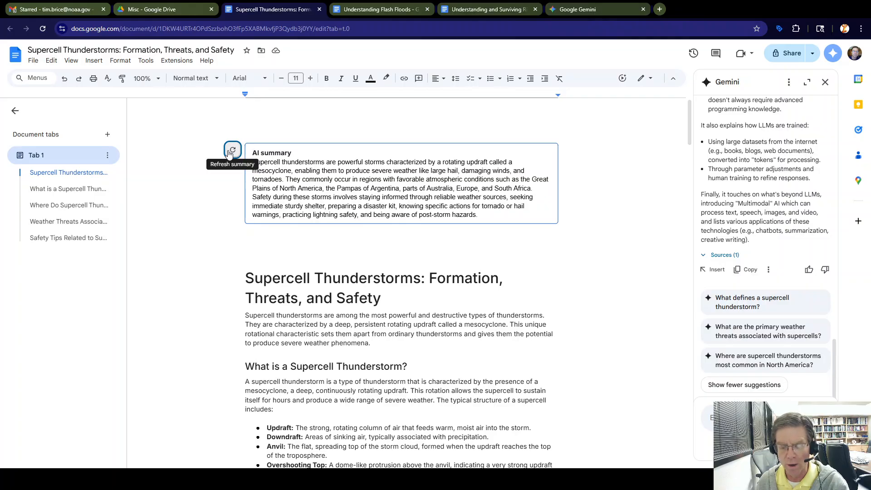
Undo the AI summary insertion and add a blank line above the document's title
{"action": "left_click", "coordinate": [64, 80]}
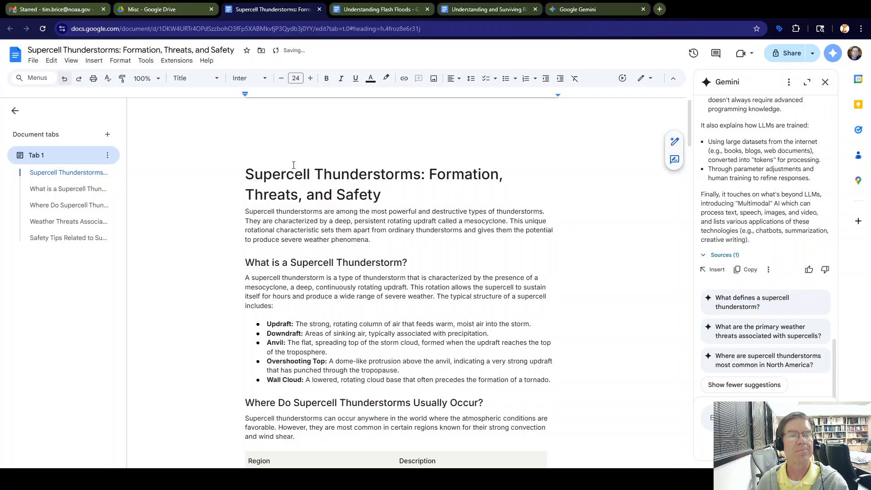
{"action": "left_click", "coordinate": [289, 151]}
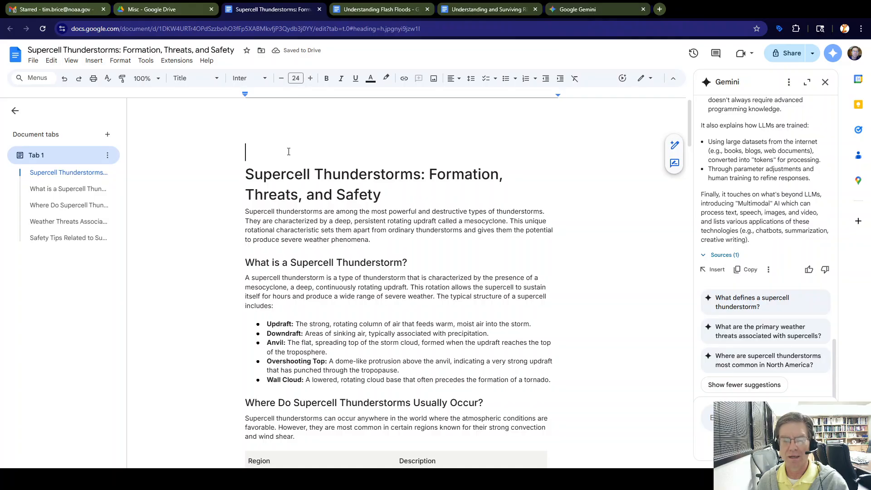
{"action": "key", "text": "Return"}
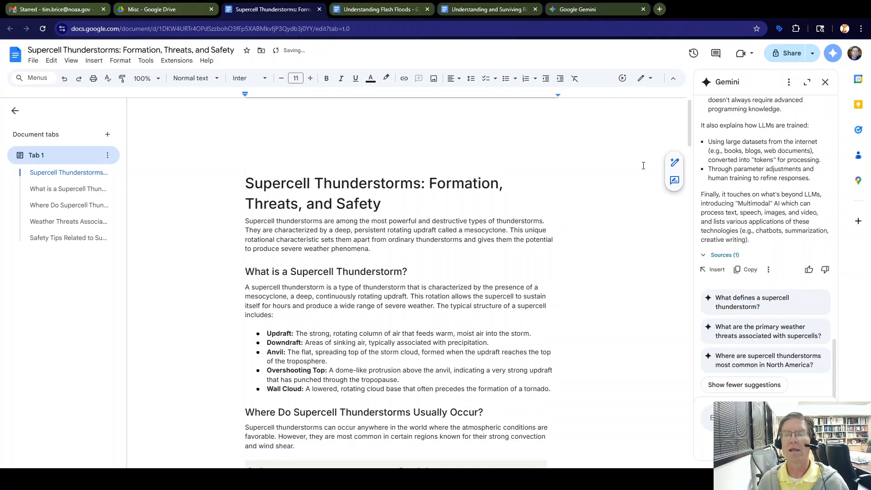
Use Help me write with the prompt "Give me a paragraph that talks about what locations supercells are most likely to occur in Argentina." and insert it
{"action": "left_click", "coordinate": [674, 165]}
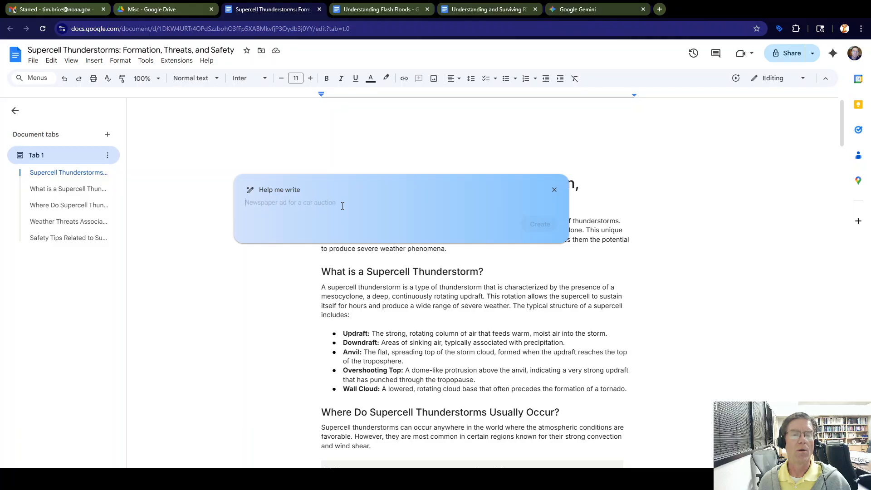
{"action": "type", "text": "G"}
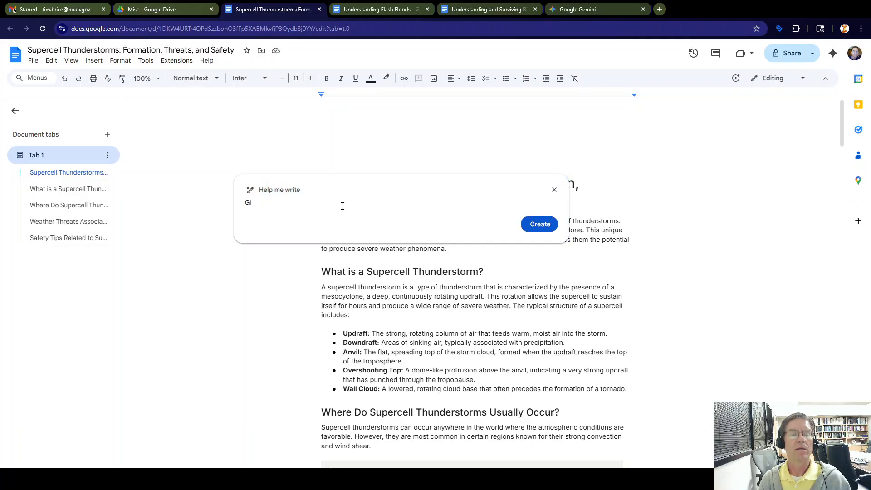
{"action": "type", "text": "ive"}
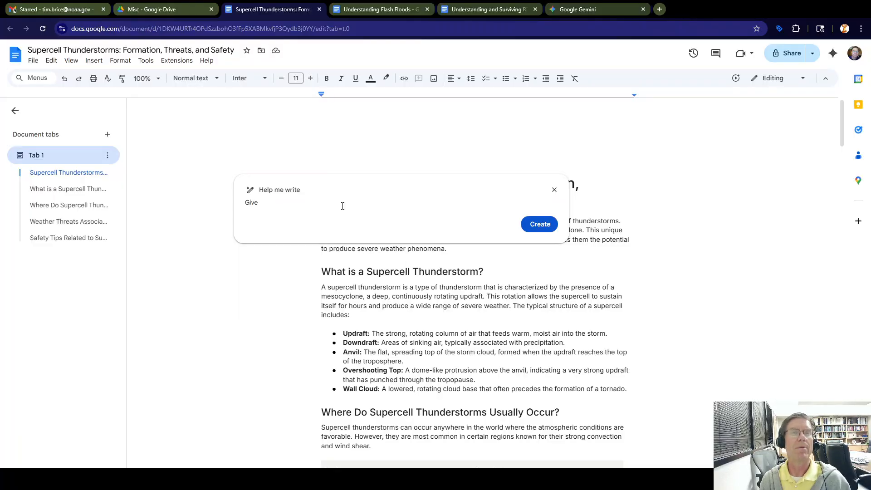
{"action": "type", "text": " me "}
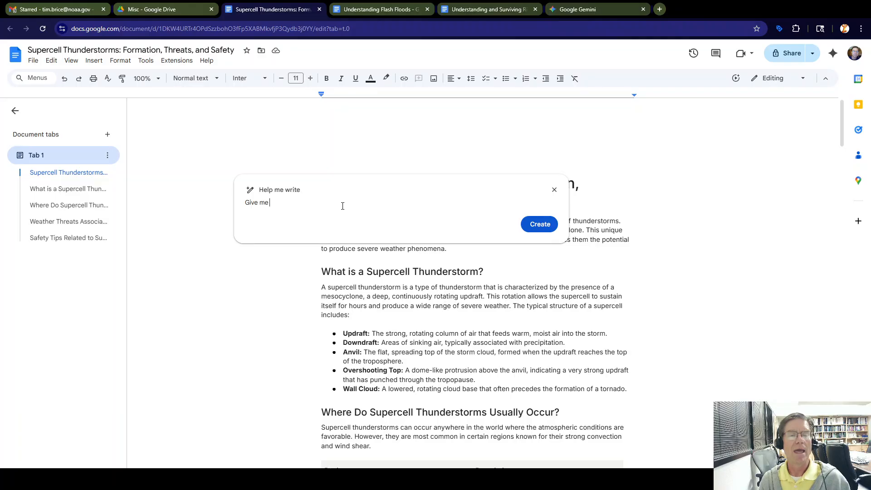
{"action": "type", "text": "a paragraph that"}
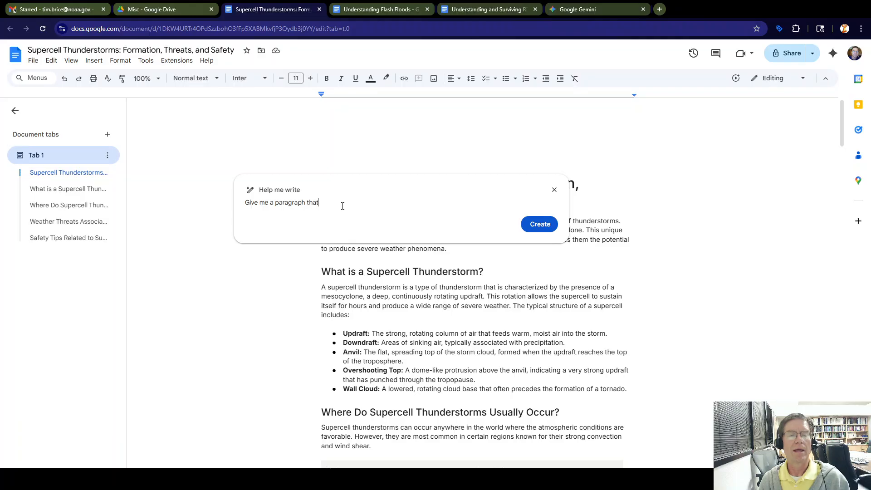
{"action": "type", "text": " talks about "}
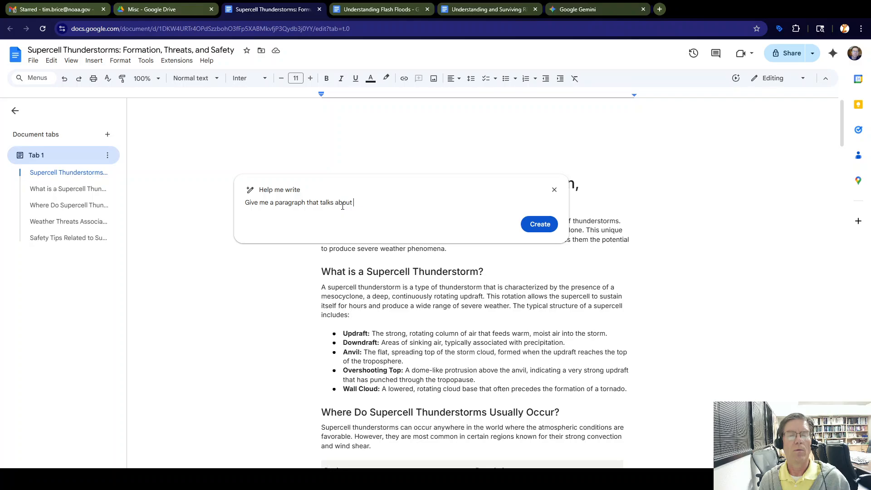
{"action": "type", "text": "wo"}
{"action": "type", "text": "hat locations "}
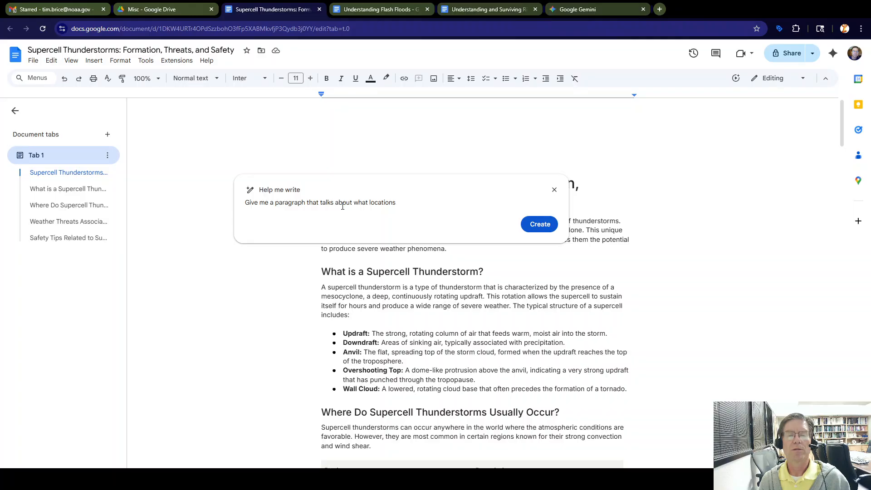
{"action": "type", "text": "supercells "}
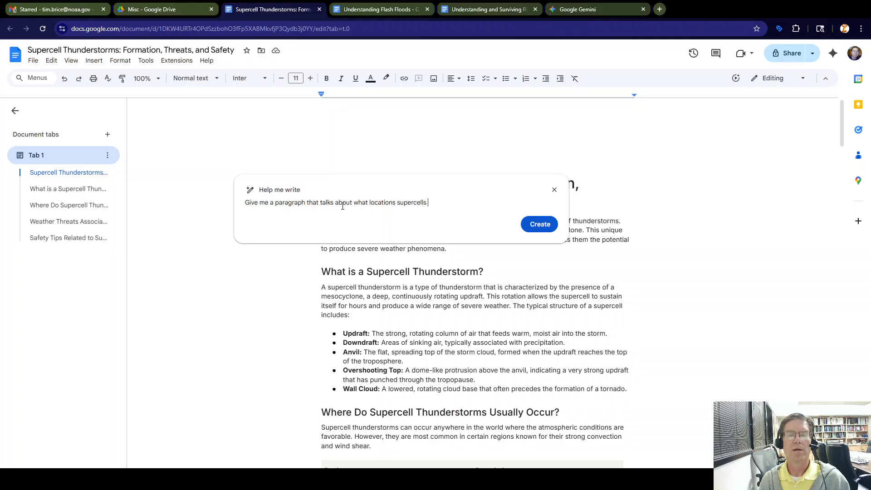
{"action": "type", "text": "are most lik"}
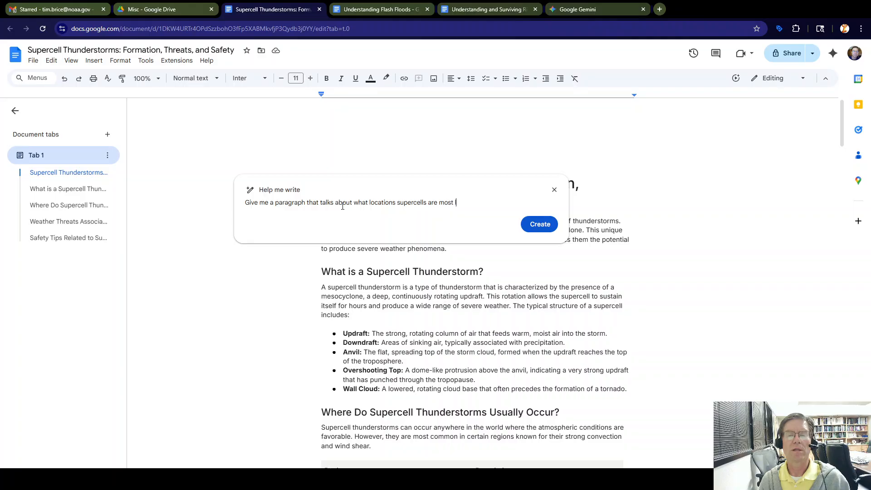
{"action": "type", "text": "ely to o"}
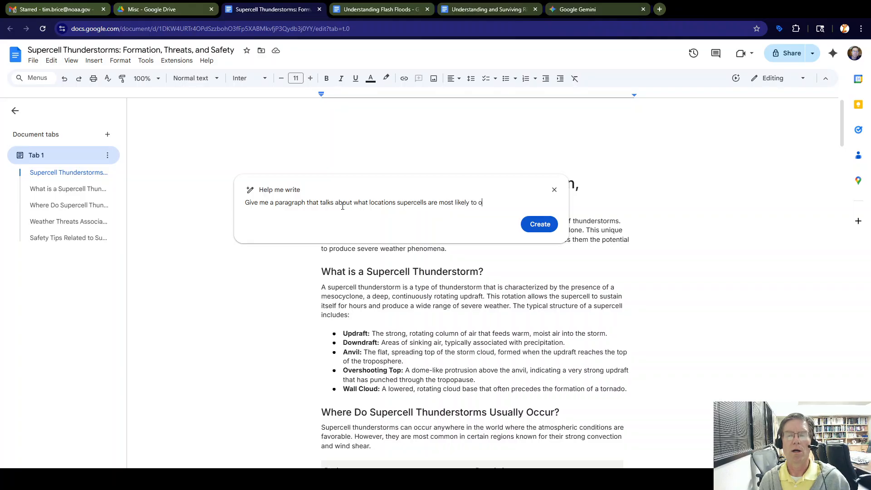
{"action": "type", "text": "ccur in"}
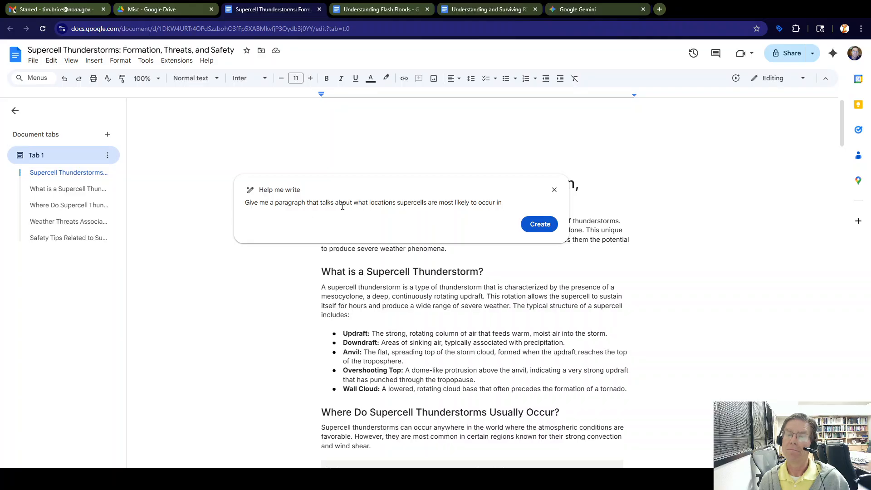
{"action": "type", "text": " Argentina."}
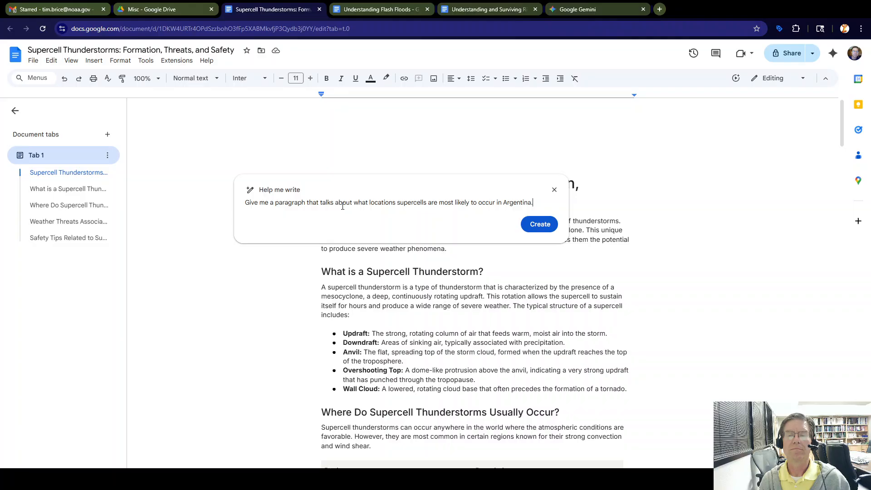
{"action": "key", "text": "Return"}
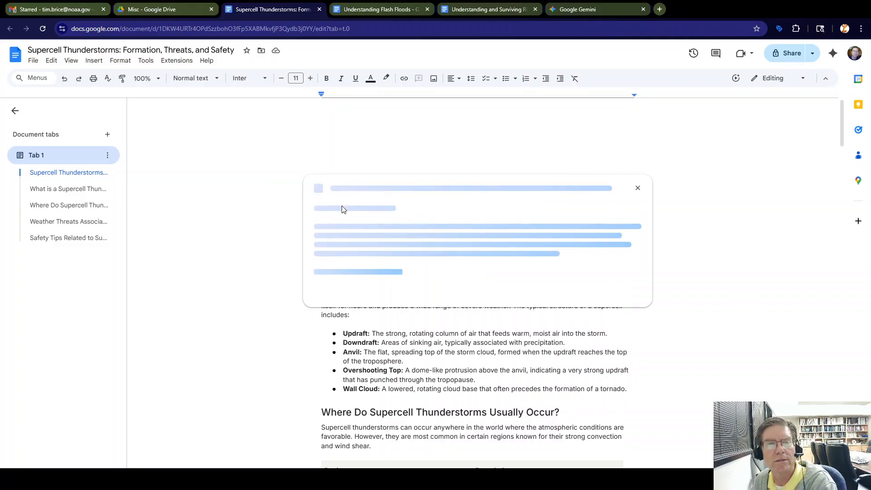
{"action": "scroll", "coordinate": [383, 199], "scroll_direction": "down", "scroll_amount": 1}
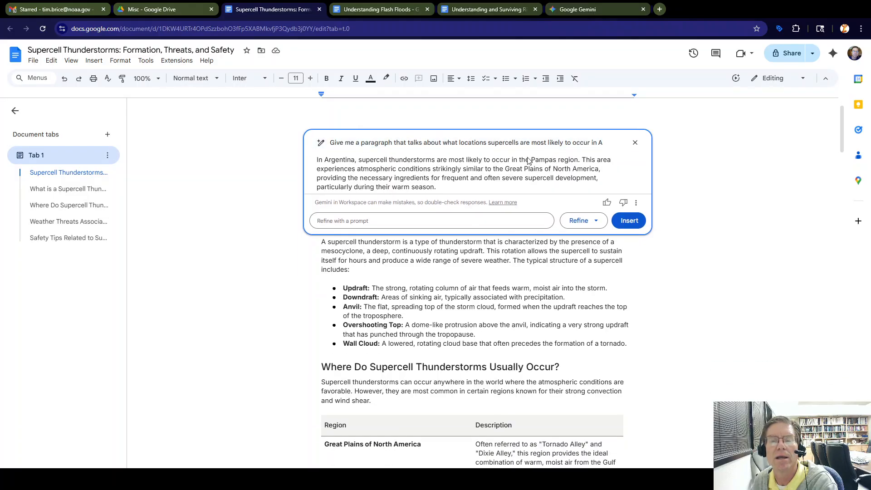
{"action": "left_click", "coordinate": [629, 220]}
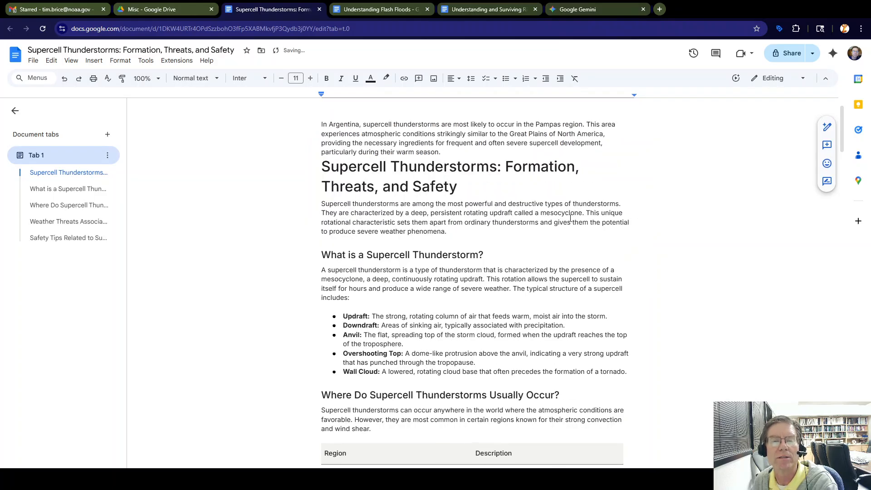
Refine the Argentina paragraph above the title with the Elaborate option and insert the expanded text into the document
{"action": "scroll", "coordinate": [454, 219], "scroll_direction": "up", "scroll_amount": 1}
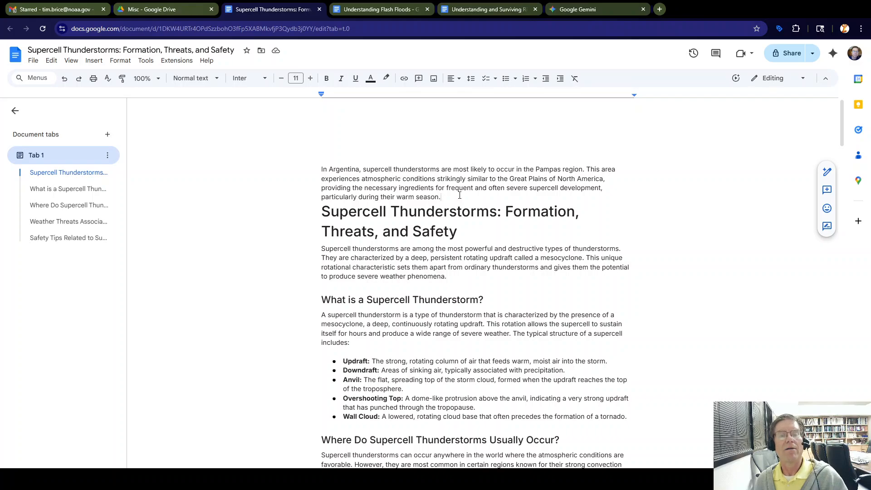
{"action": "left_click_drag", "start_coordinate": [458, 196], "coordinate": [318, 170]}
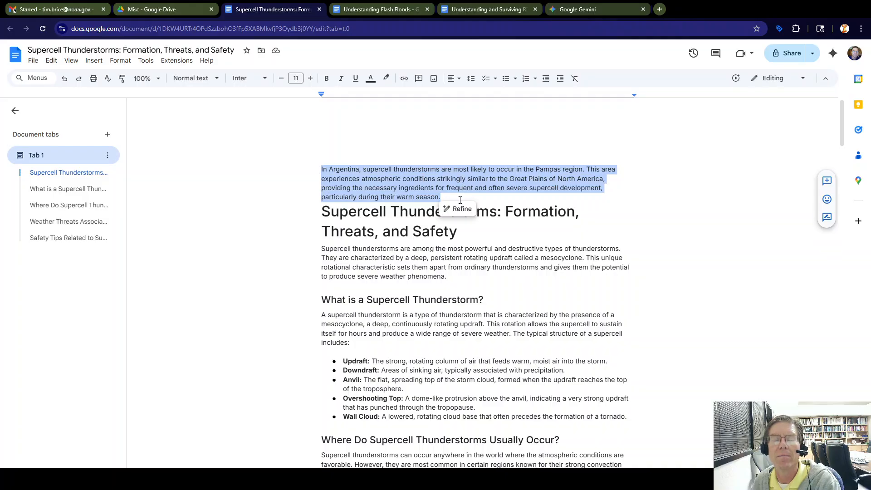
{"action": "left_click", "coordinate": [459, 206]}
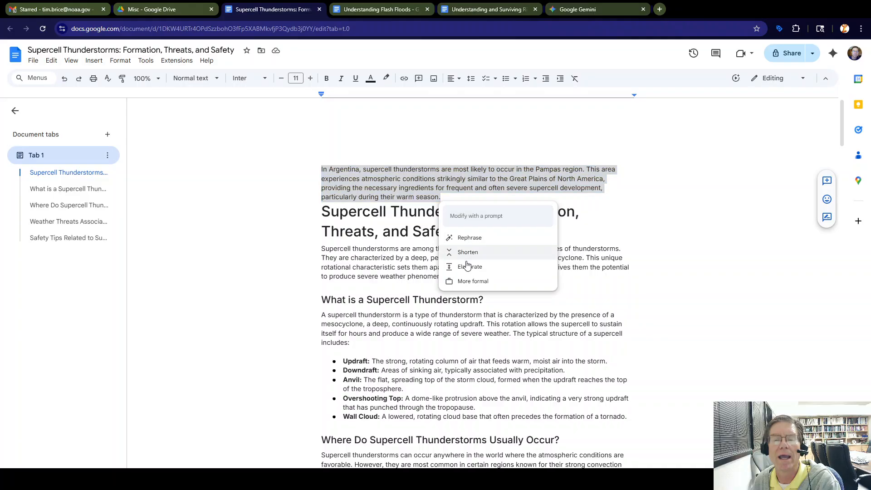
{"action": "left_click", "coordinate": [448, 275]}
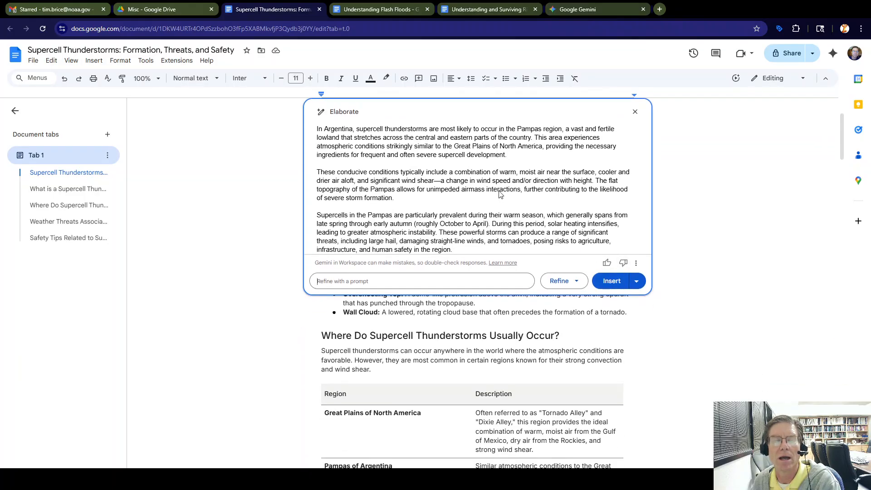
{"action": "left_click", "coordinate": [612, 280]}
{"action": "scroll", "coordinate": [589, 240], "scroll_direction": "up", "scroll_amount": 3}
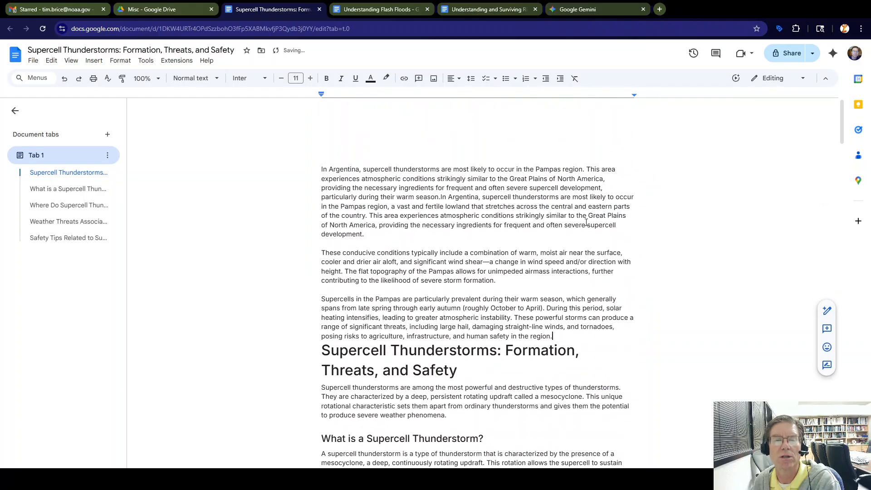